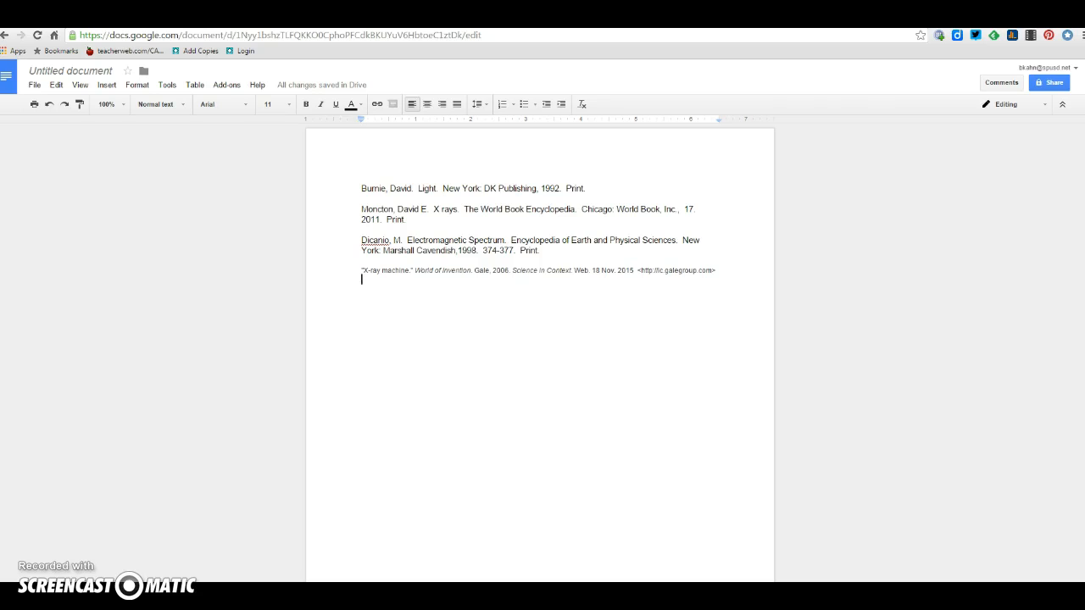
# Rename the untitled document as "Research Paper Bibliography".
pyautogui.click(362, 276)
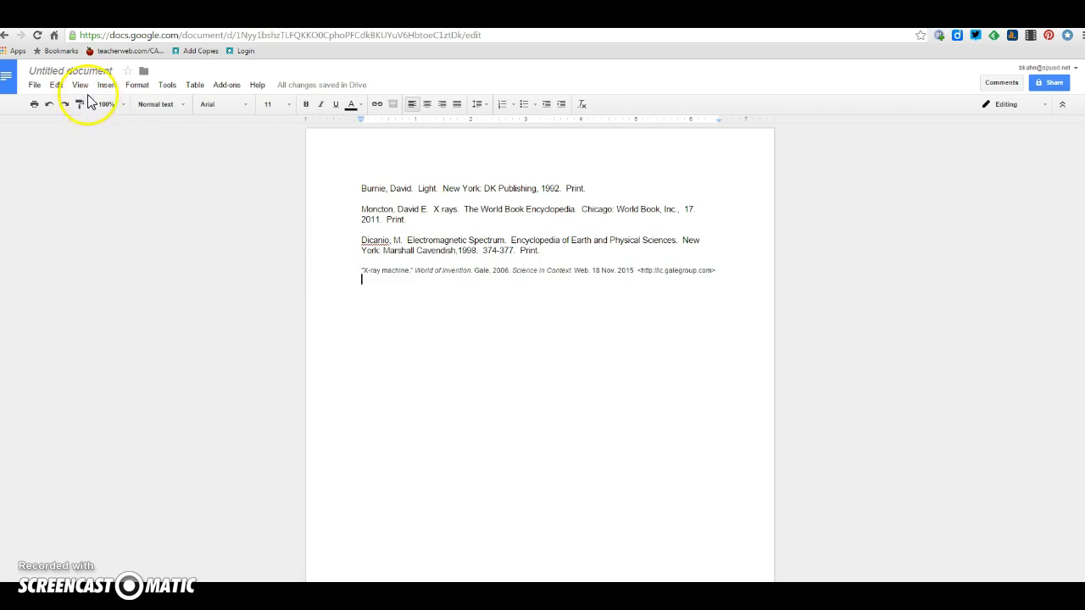
pyautogui.click(78, 68)
pyautogui.write('Research Paper Bibliography')
pyautogui.press('Return')
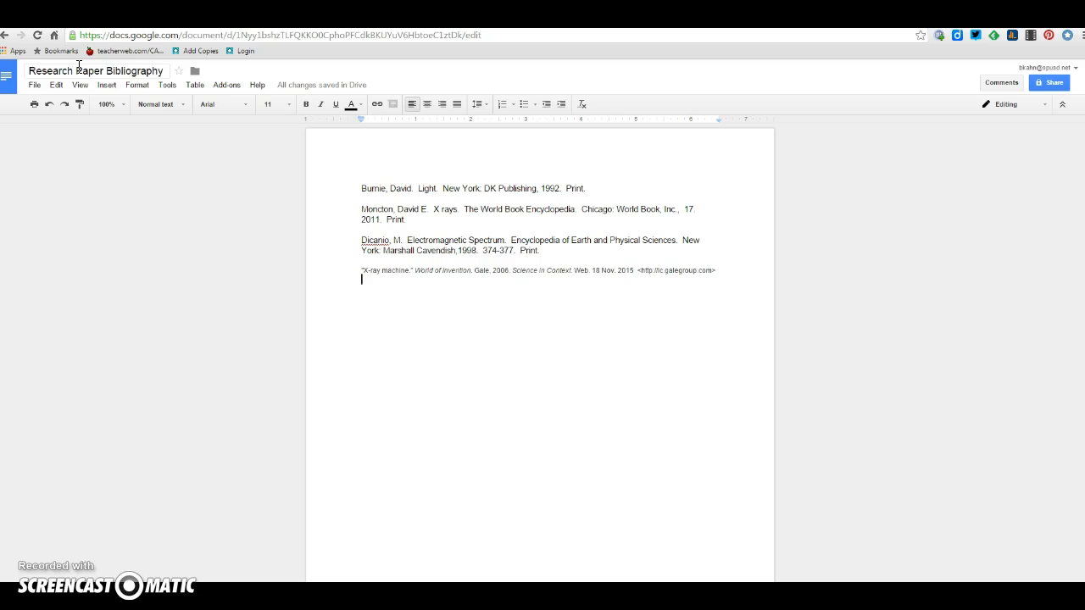
# Insert three blank lines above the first citation and place the cursor on the topmost empty line.
pyautogui.click(362, 188)
pyautogui.press('Return')
pyautogui.press('Return')
pyautogui.press('Return')
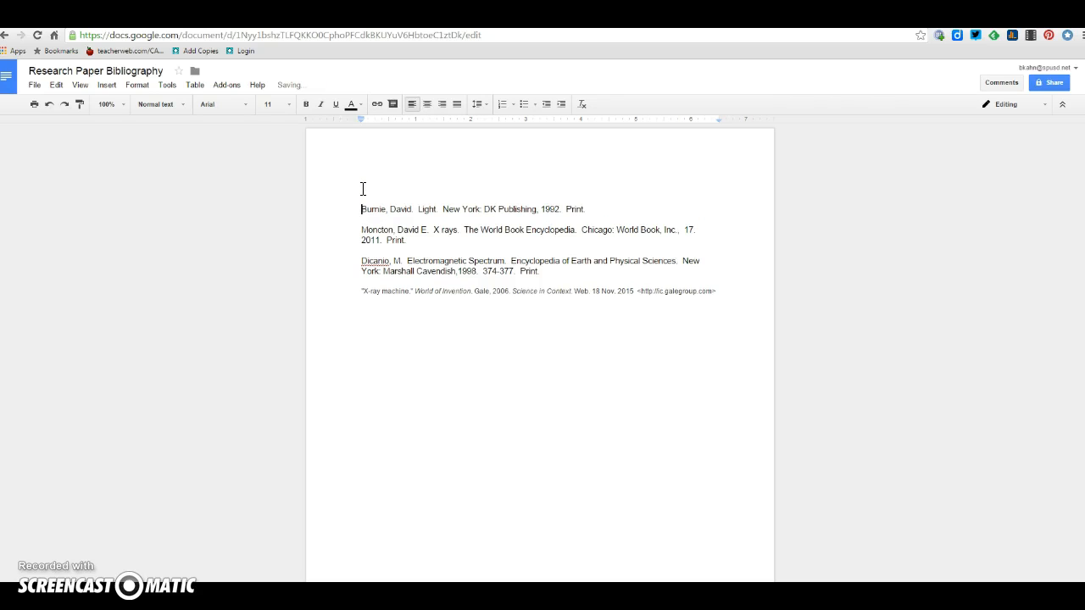
pyautogui.click(362, 188)
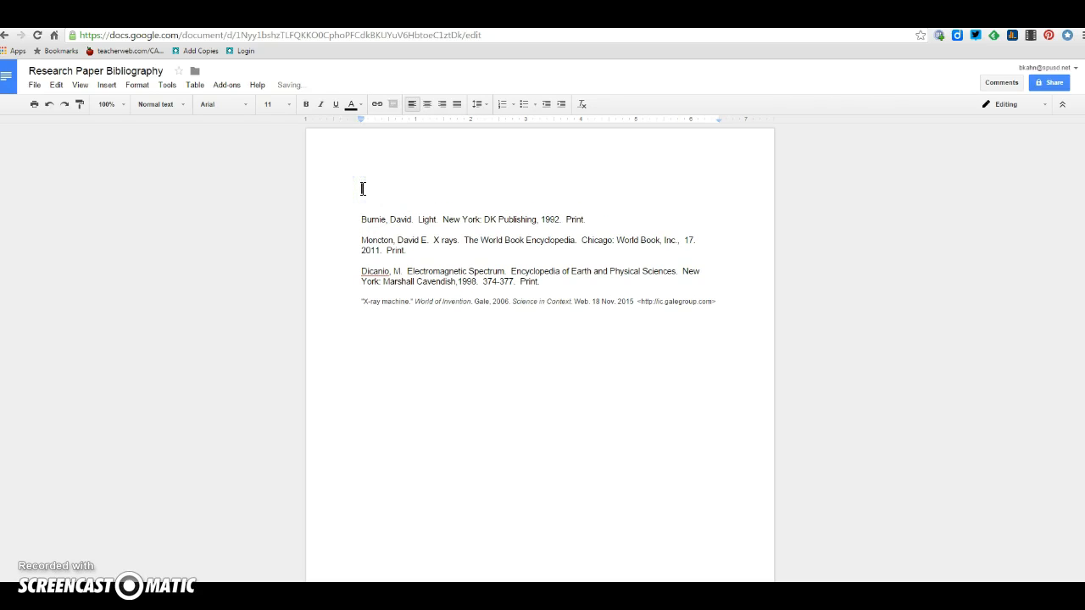
# Add the centred title "Bibliography" on the first line and make it bold.
pyautogui.click(427, 105)
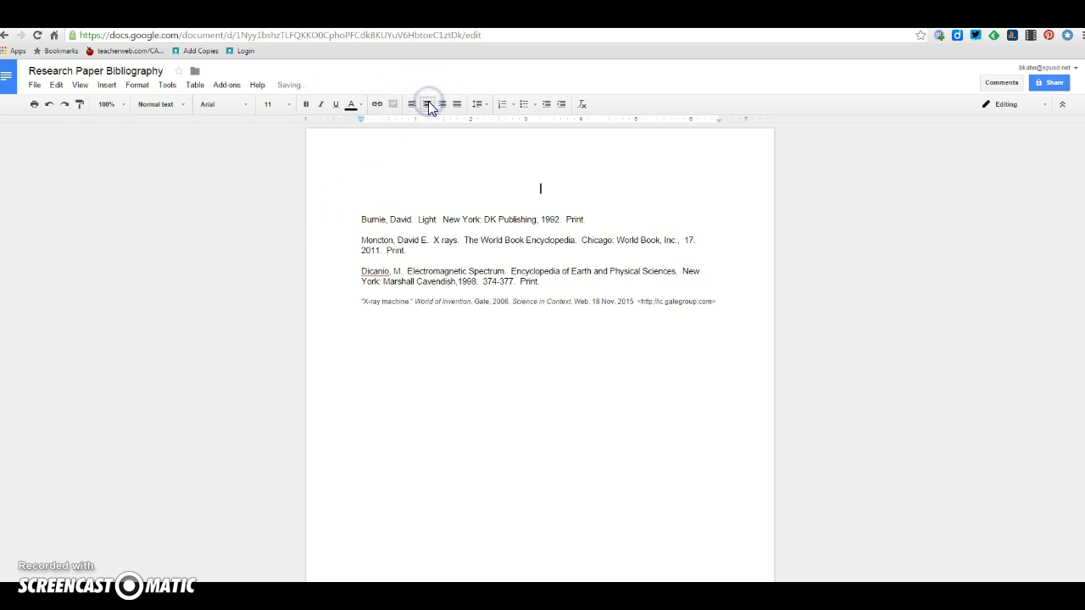
pyautogui.write('Bibliography')
pyautogui.moveTo(564, 188); pyautogui.dragTo(516, 188)
pyautogui.click(306, 105)
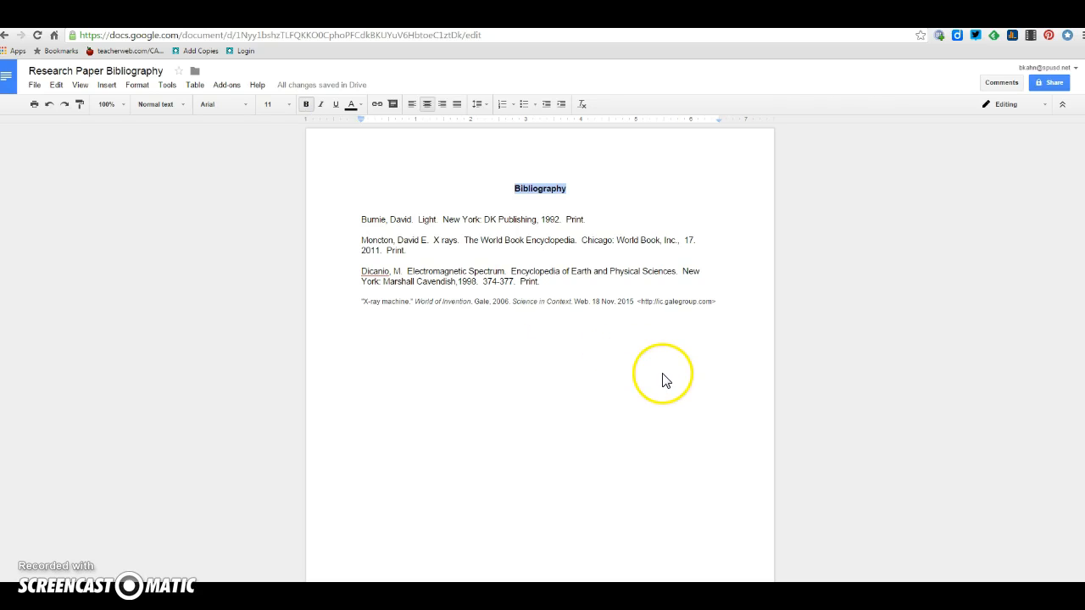
pyautogui.click(702, 354)
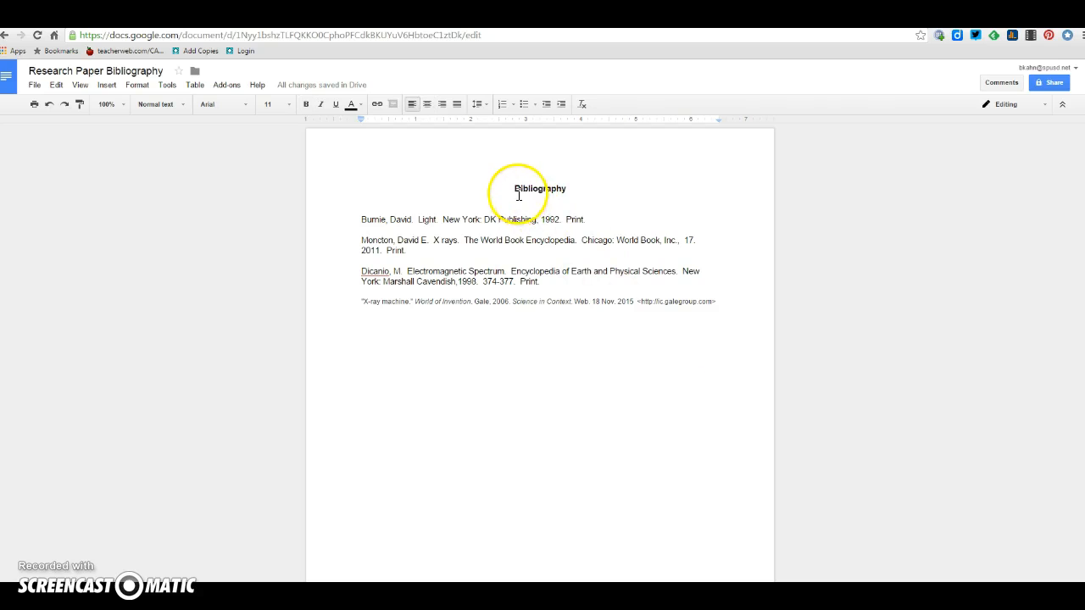
# Change the font of the title and all citations to Times New Roman.
pyautogui.click(514, 189)
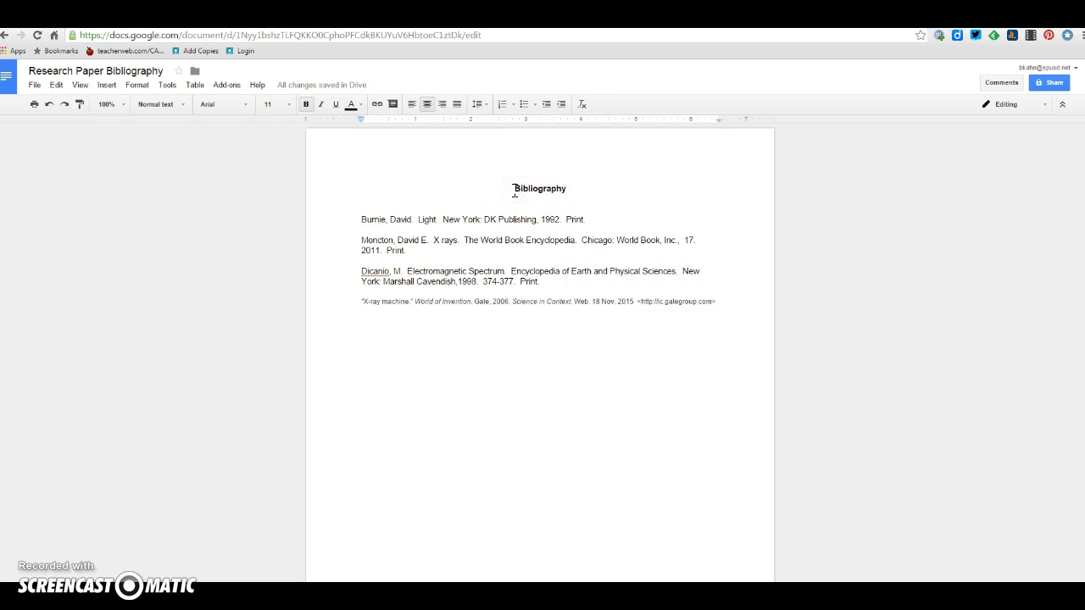
pyautogui.moveTo(513, 189); pyautogui.dragTo(721, 302)
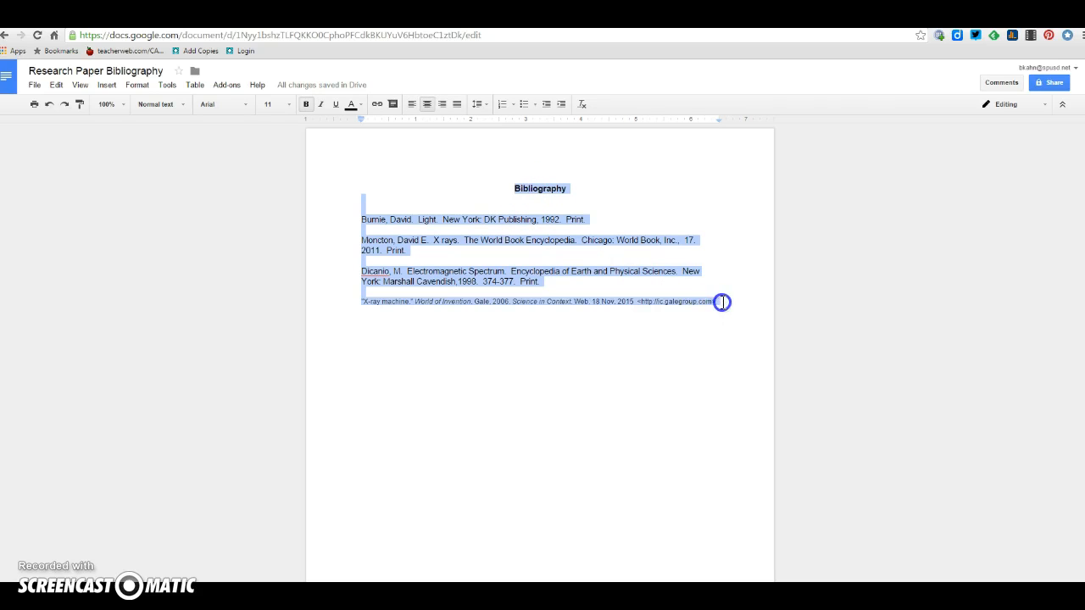
pyautogui.click(247, 105)
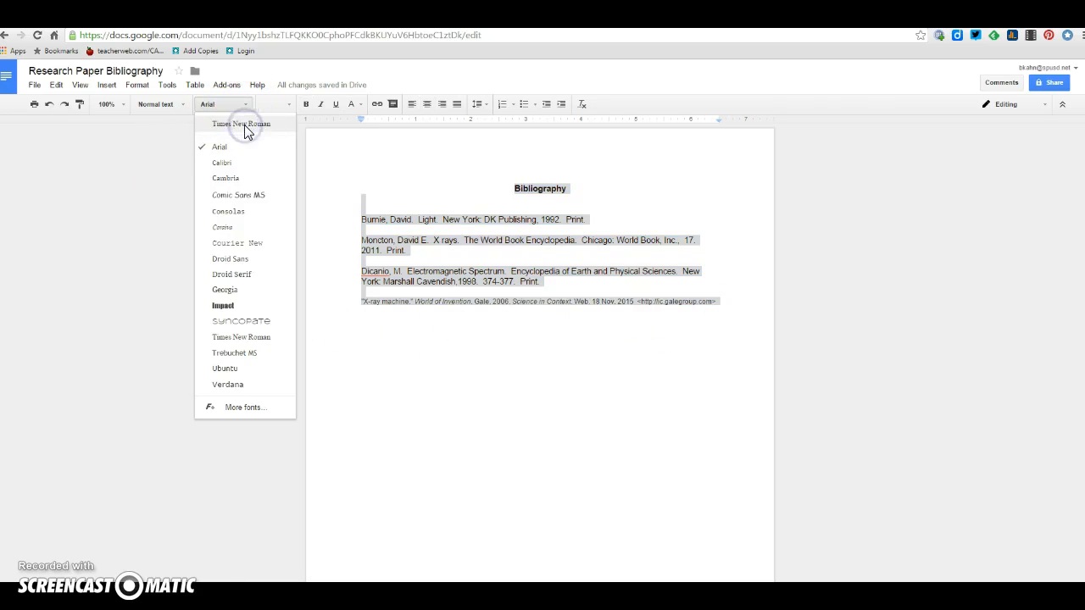
pyautogui.click(244, 125)
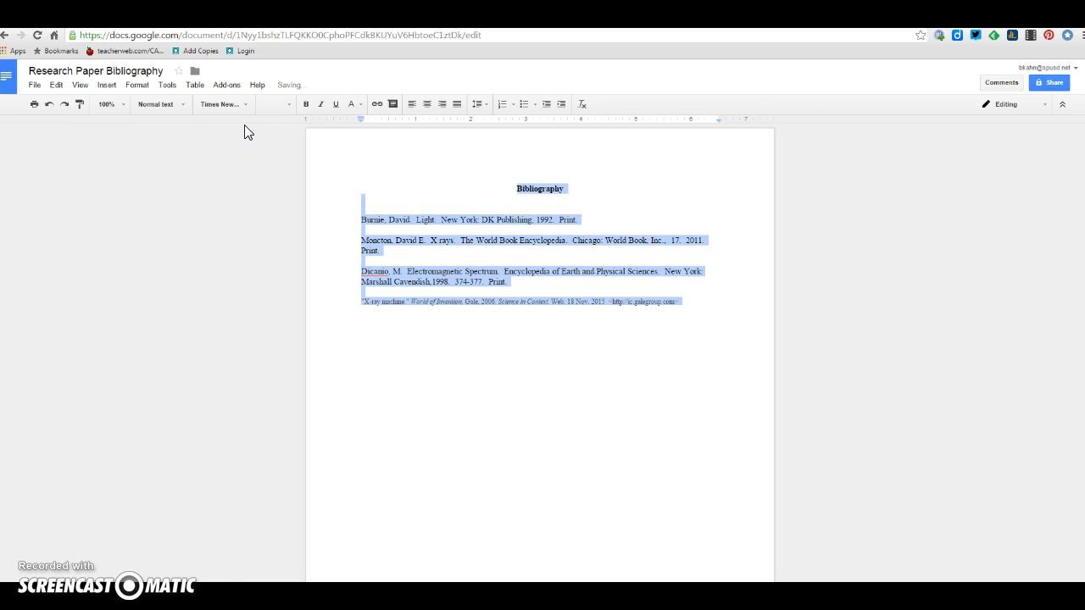
pyautogui.click(454, 366)
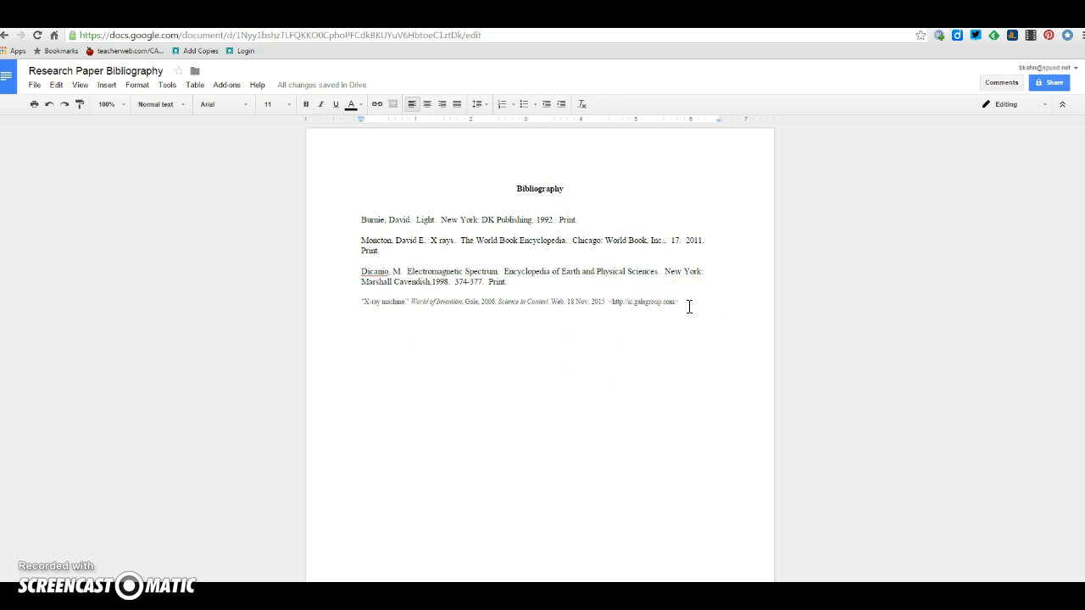
# Set all four citations below the title to font size 12 and black text colour.
pyautogui.moveTo(689, 306); pyautogui.dragTo(360, 220)
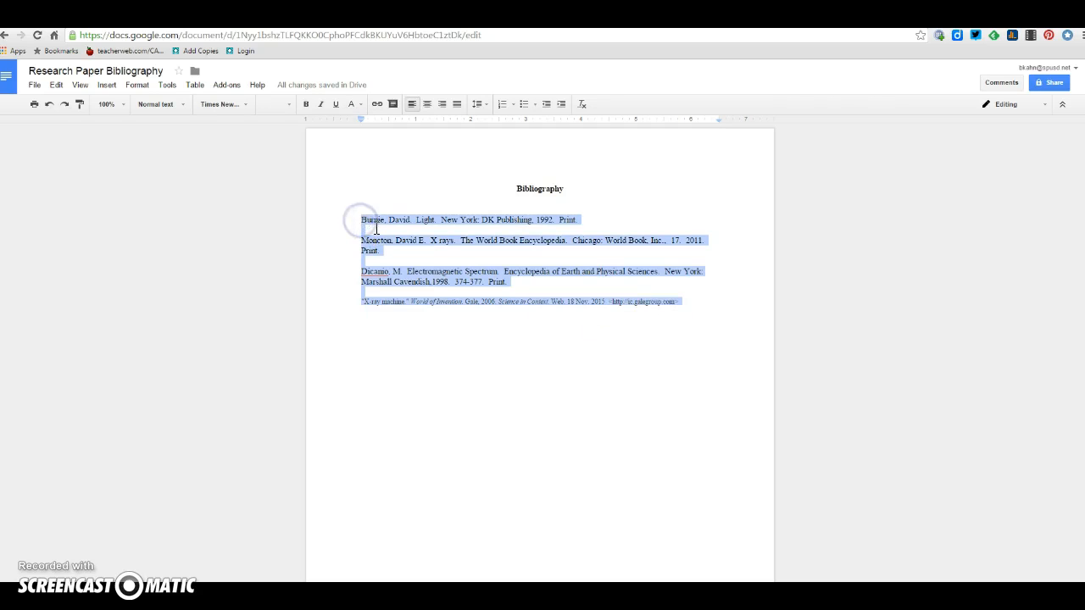
pyautogui.click(289, 104)
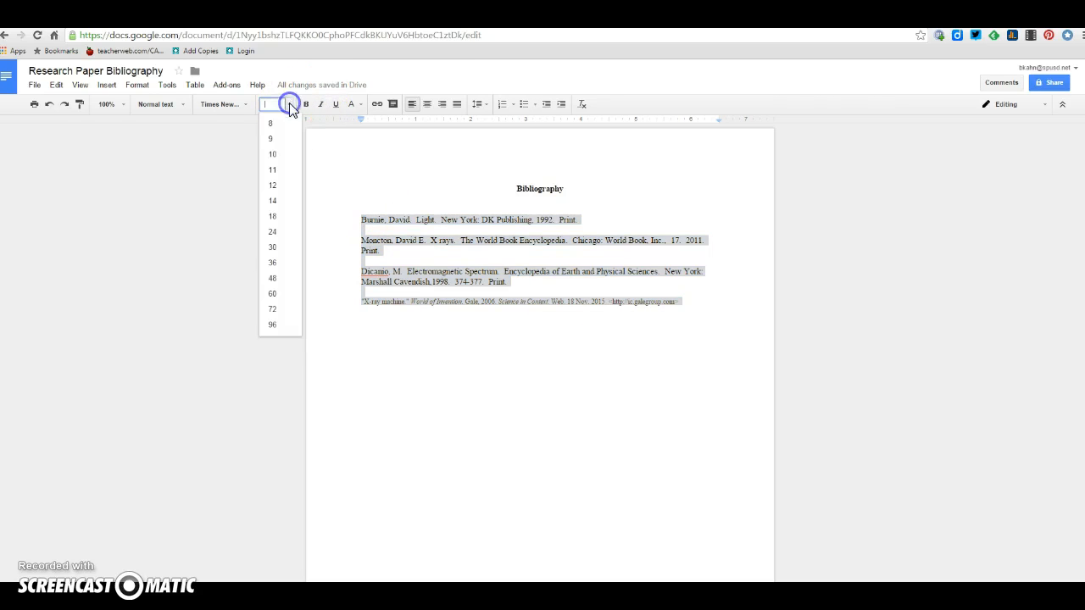
pyautogui.click(274, 185)
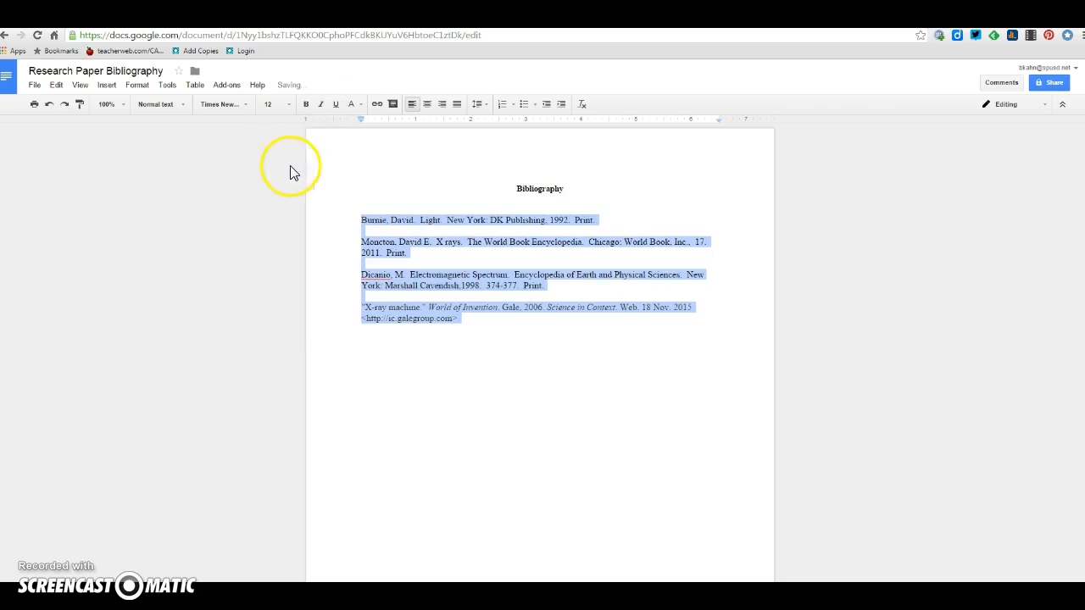
pyautogui.click(361, 104)
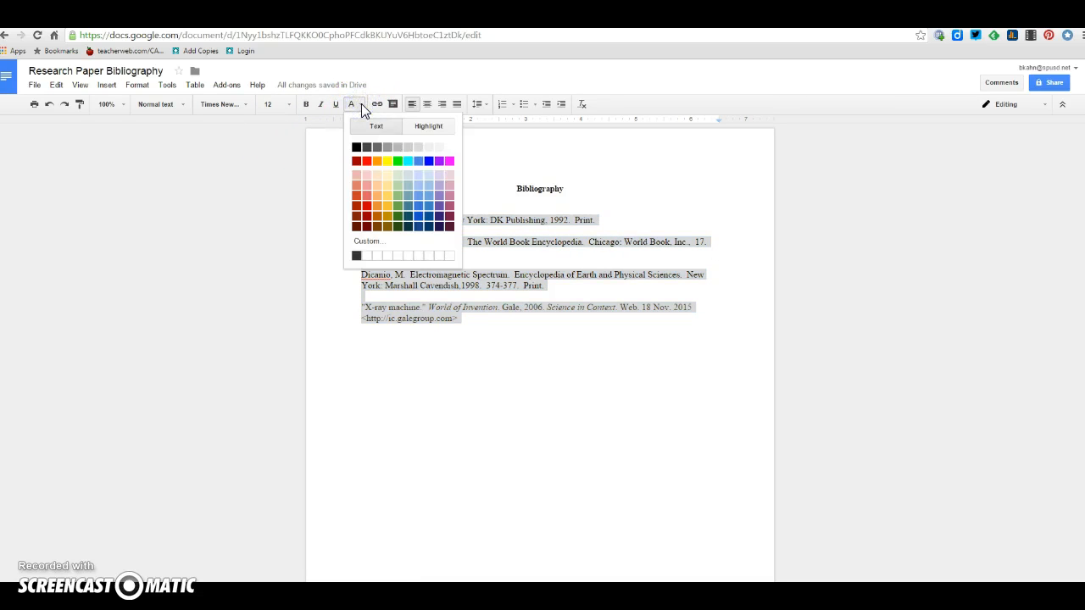
pyautogui.click(356, 146)
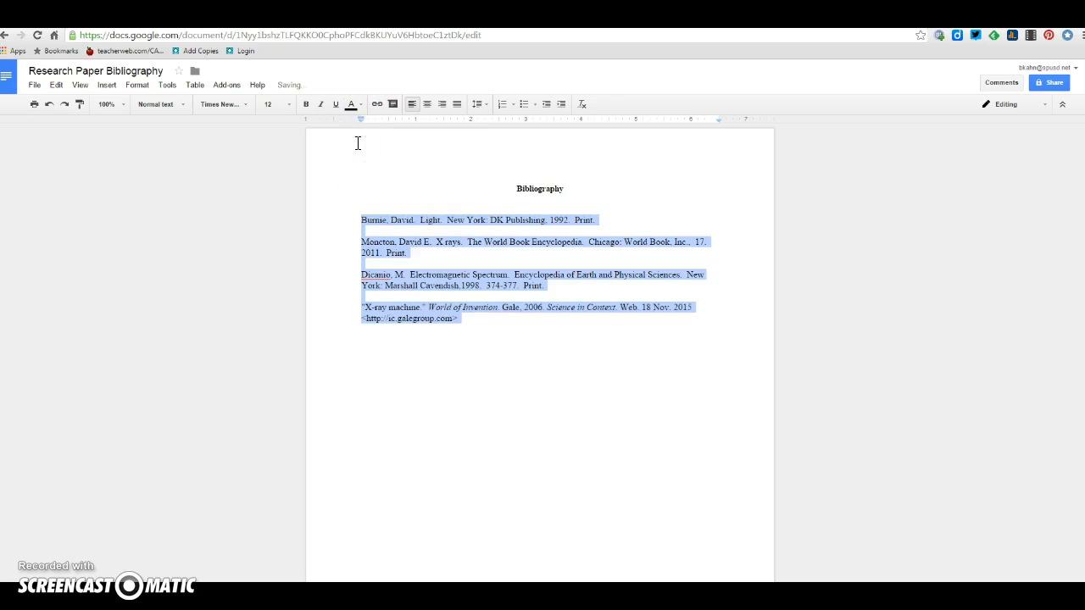
pyautogui.click(496, 379)
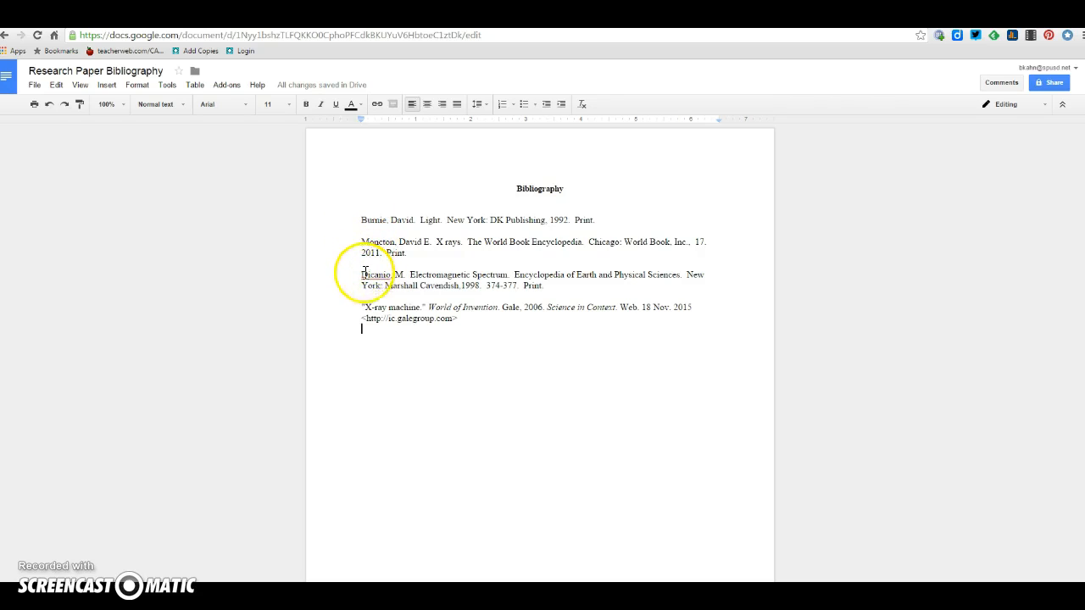
# Move the "Electromagnetic Spectrum" citation above the "X rays" citation so the entries follow alphabetical order by author.
pyautogui.moveTo(361, 275); pyautogui.dragTo(365, 298)
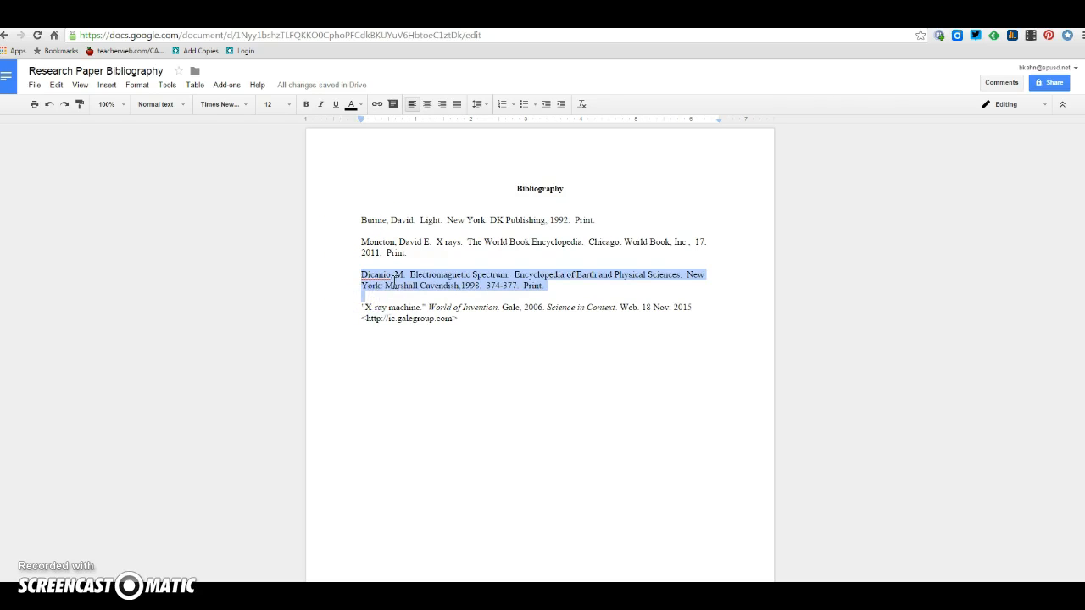
pyautogui.rightClick(394, 277)
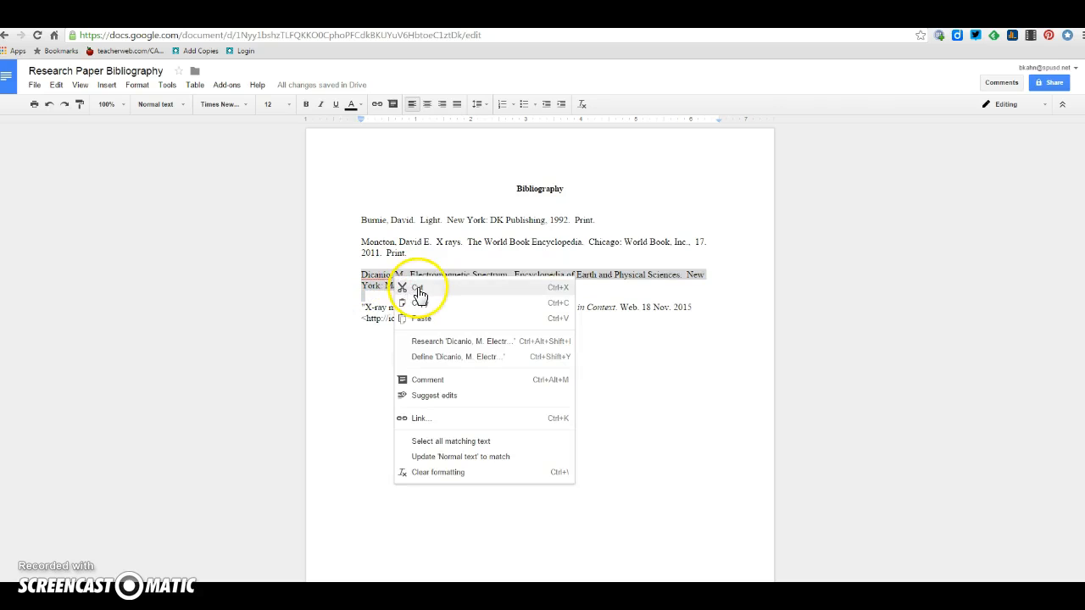
pyautogui.click(416, 289)
pyautogui.click(360, 244)
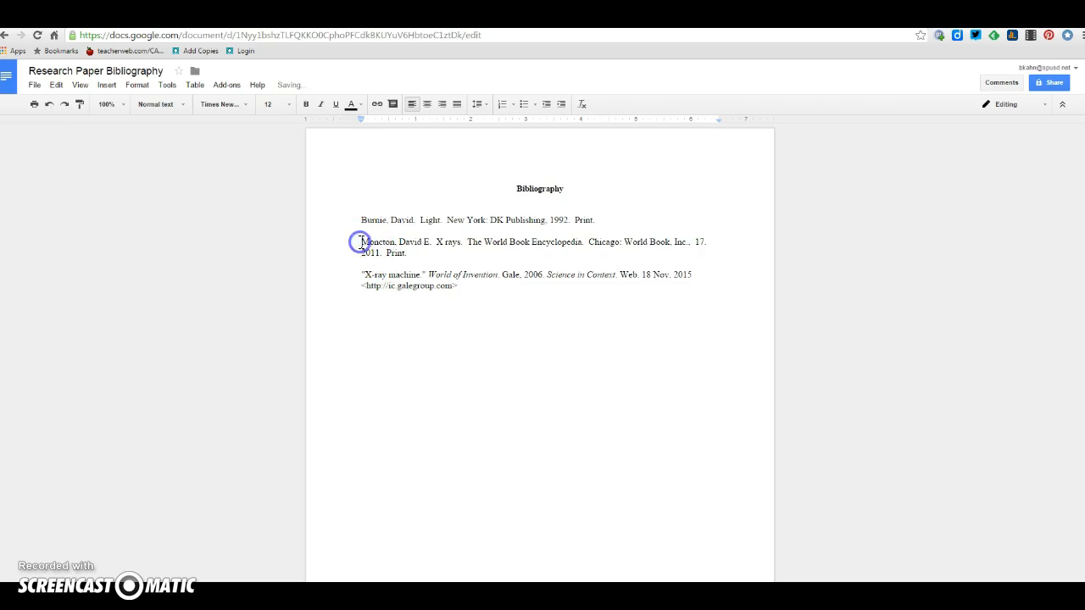
pyautogui.rightClick(360, 243)
pyautogui.click(383, 284)
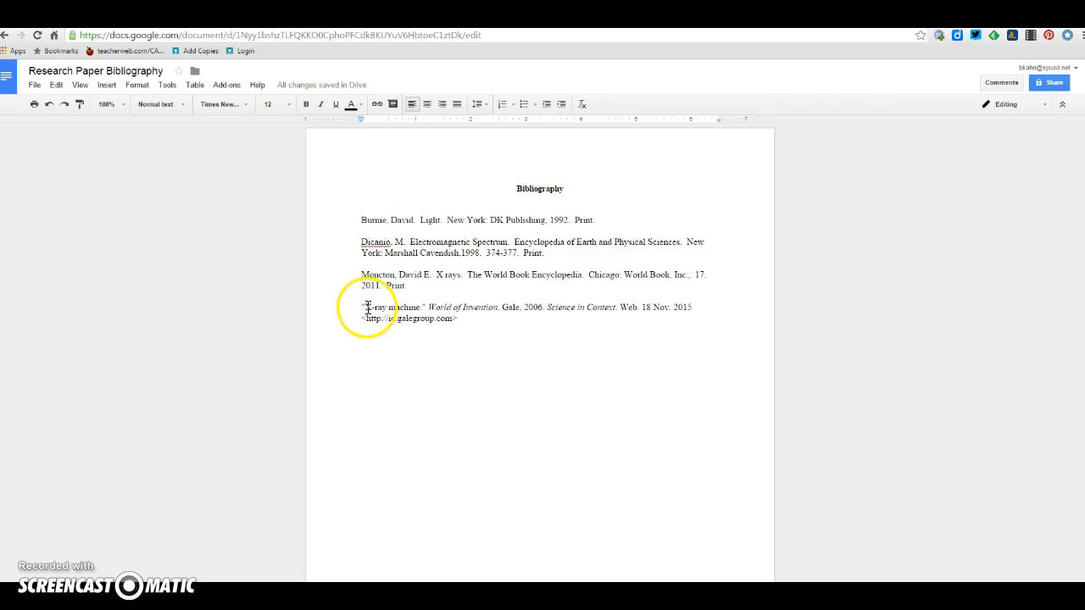
pyautogui.click(400, 343)
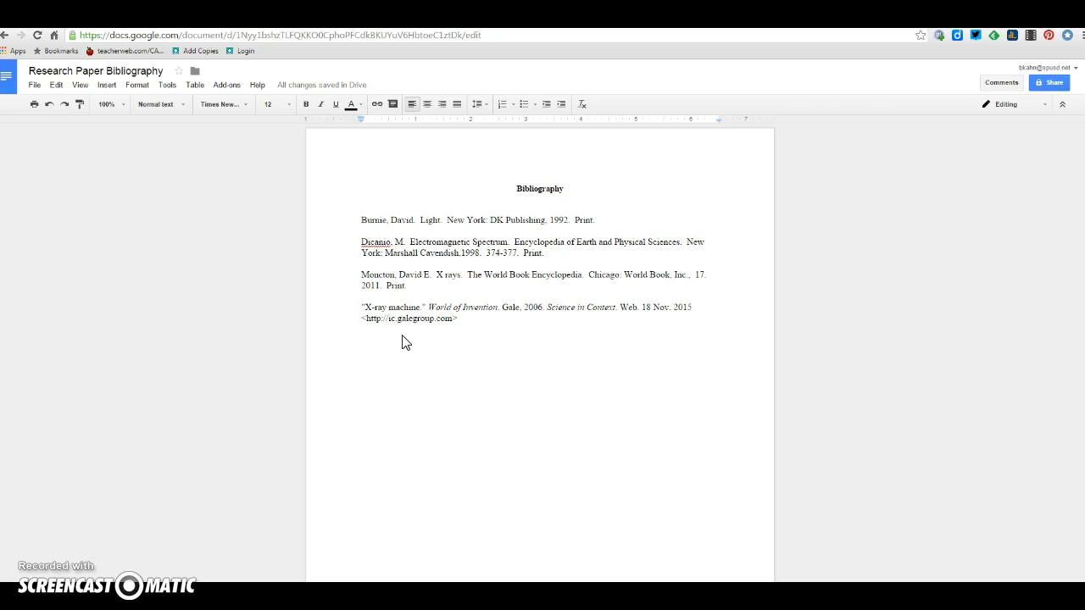
# Italicize the book title "Light" in the first citation.
pyautogui.click(388, 320)
pyautogui.click(428, 246)
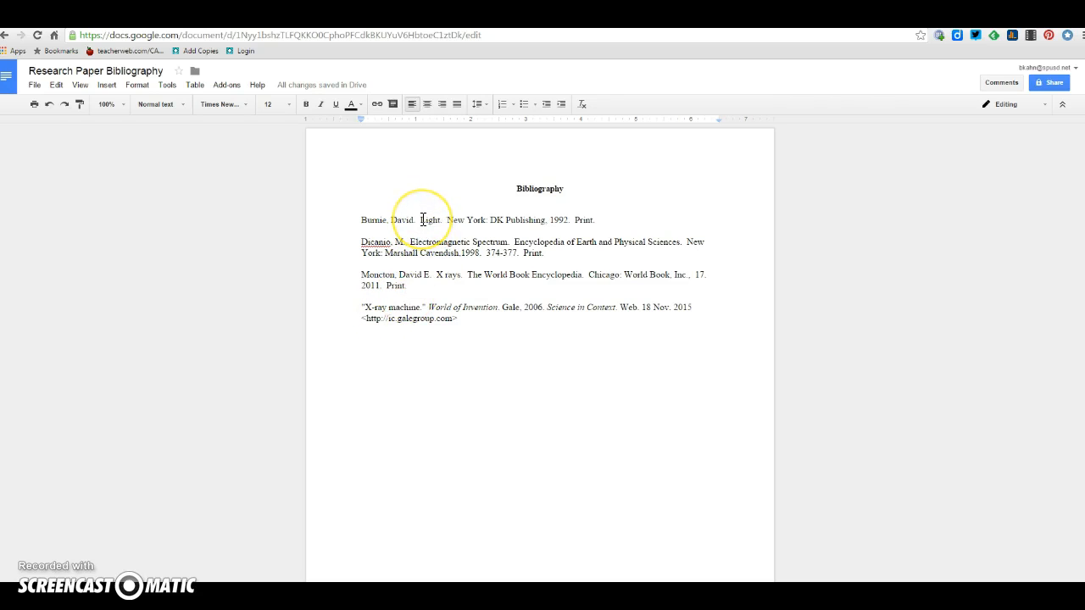
pyautogui.moveTo(420, 221); pyautogui.dragTo(439, 219)
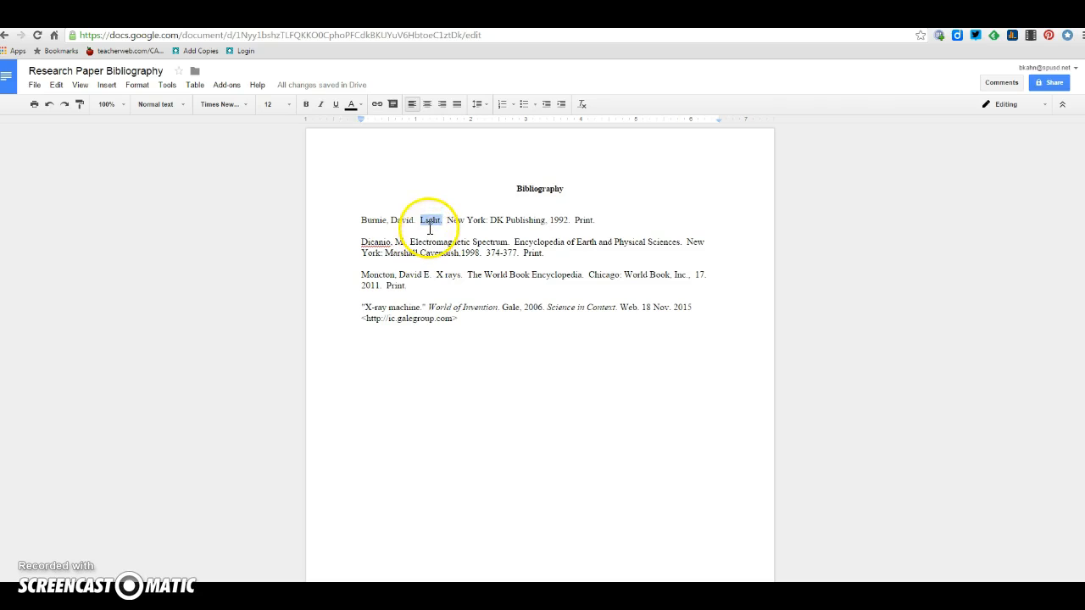
pyautogui.click(320, 104)
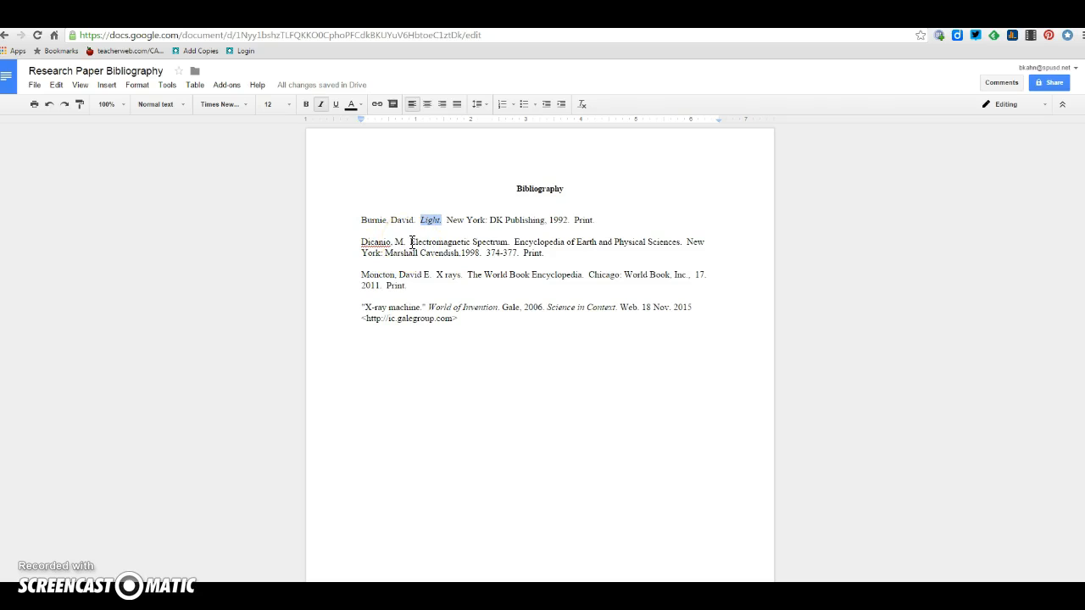
# Enclose the article title "Electromagnetic Spectrum." in quotation marks and italicize "Encyclopedia of Earth and Physical Sciences" in the second citation.
pyautogui.click(411, 241)
pyautogui.write('"')
pyautogui.click(513, 244)
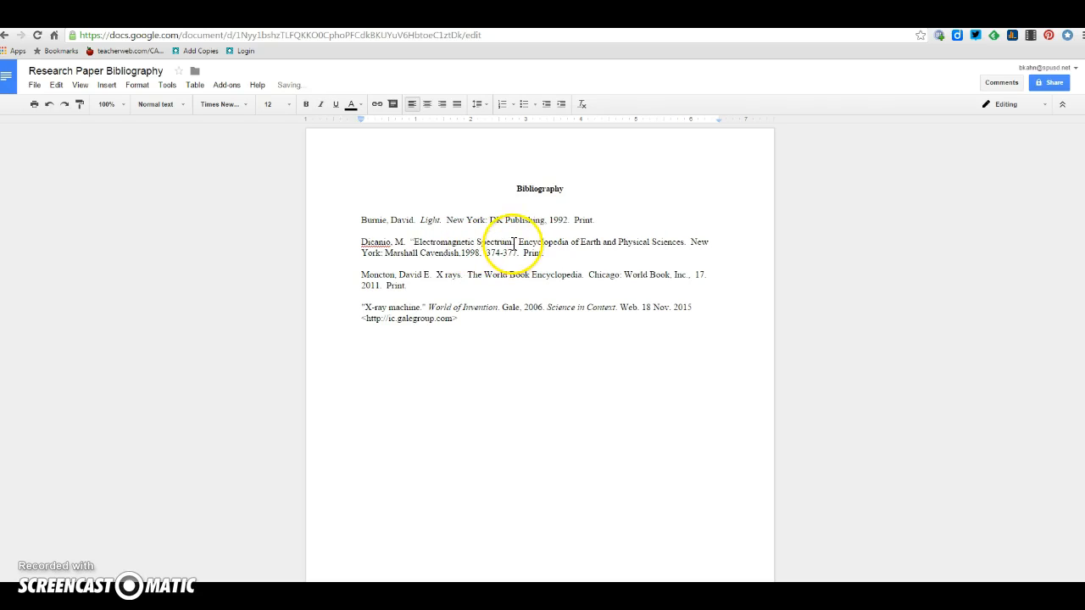
pyautogui.write('"')
pyautogui.moveTo(517, 243); pyautogui.dragTo(687, 244)
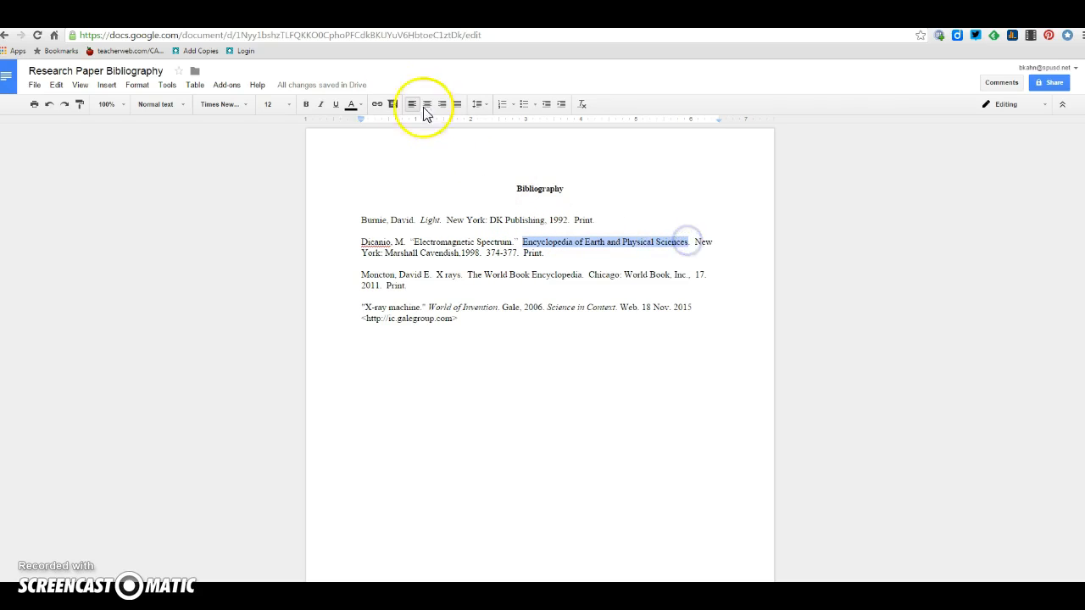
pyautogui.click(321, 104)
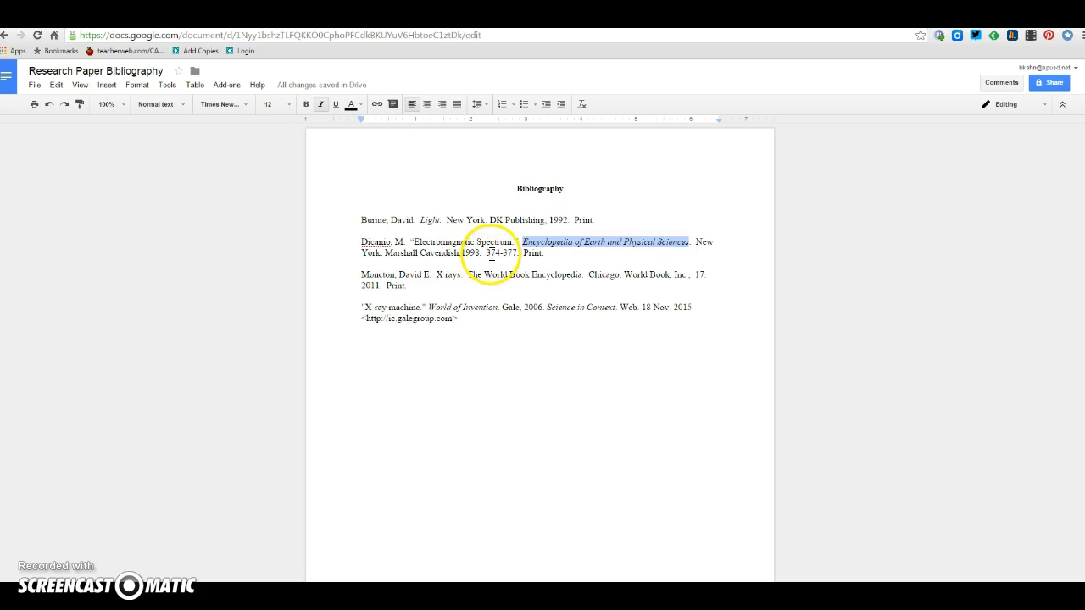
pyautogui.click(517, 253)
pyautogui.write('.')
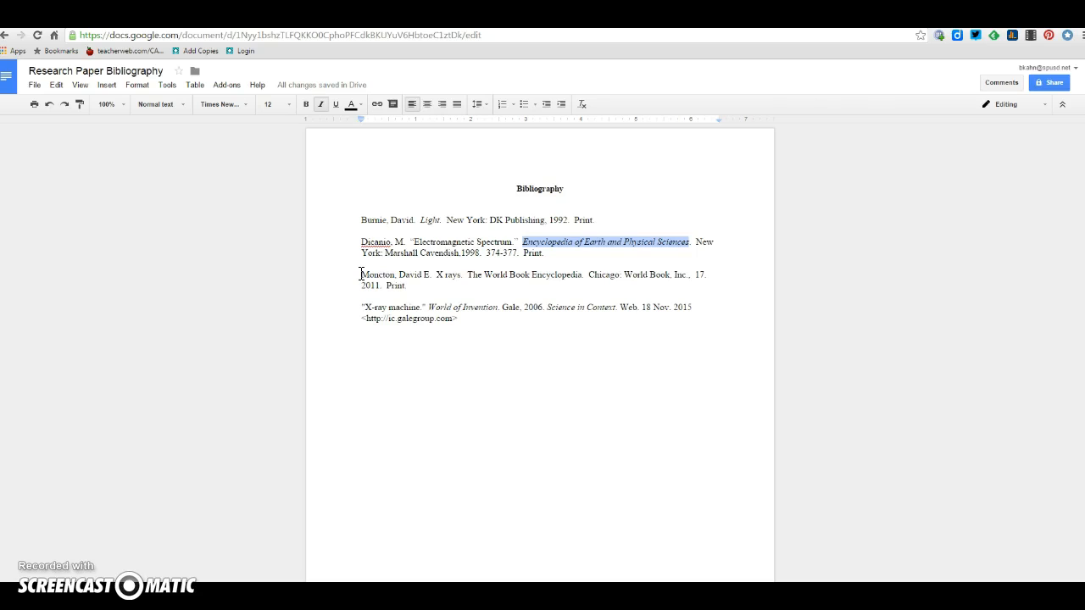
# Enclose the article title "X rays." in quotation marks and italicize "The World Book Encyclopedia" in the third citation.
pyautogui.click(438, 275)
pyautogui.write('"')
pyautogui.click(466, 276)
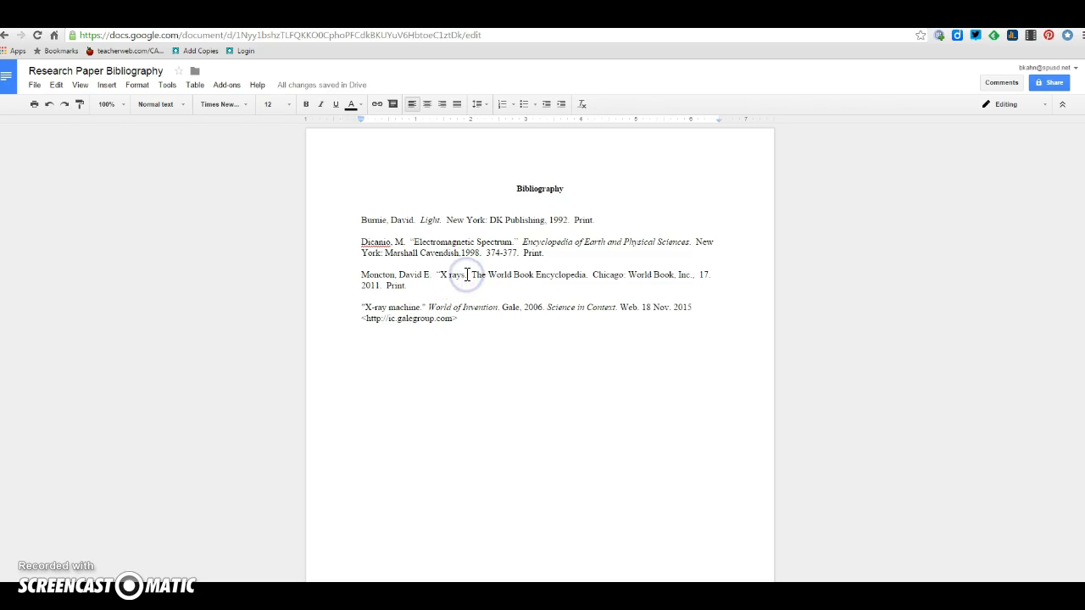
pyautogui.write('"')
pyautogui.moveTo(475, 274); pyautogui.dragTo(590, 274)
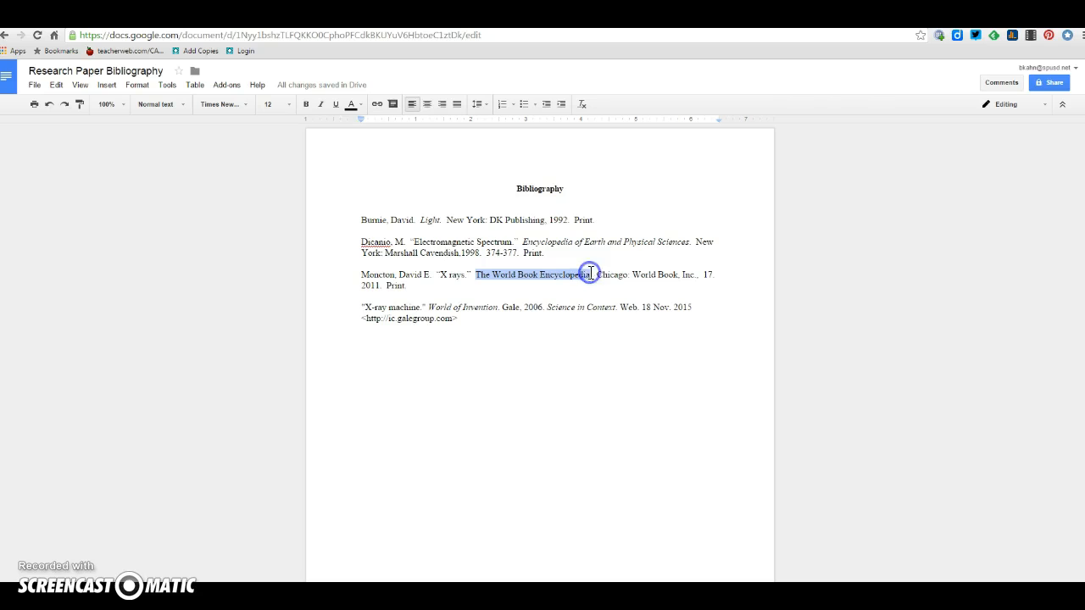
pyautogui.click(320, 104)
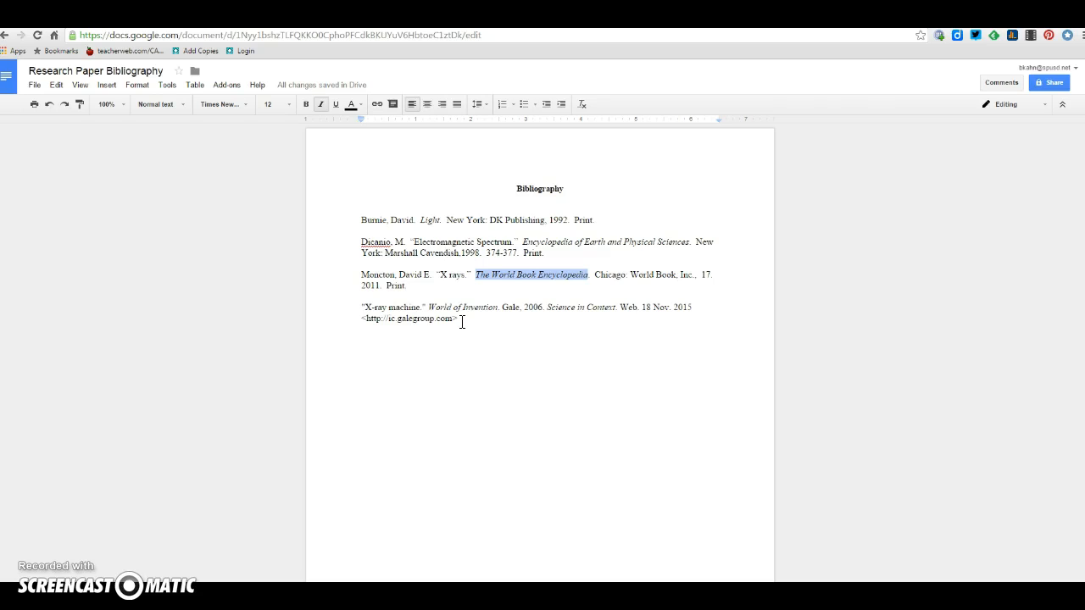
pyautogui.click(365, 319)
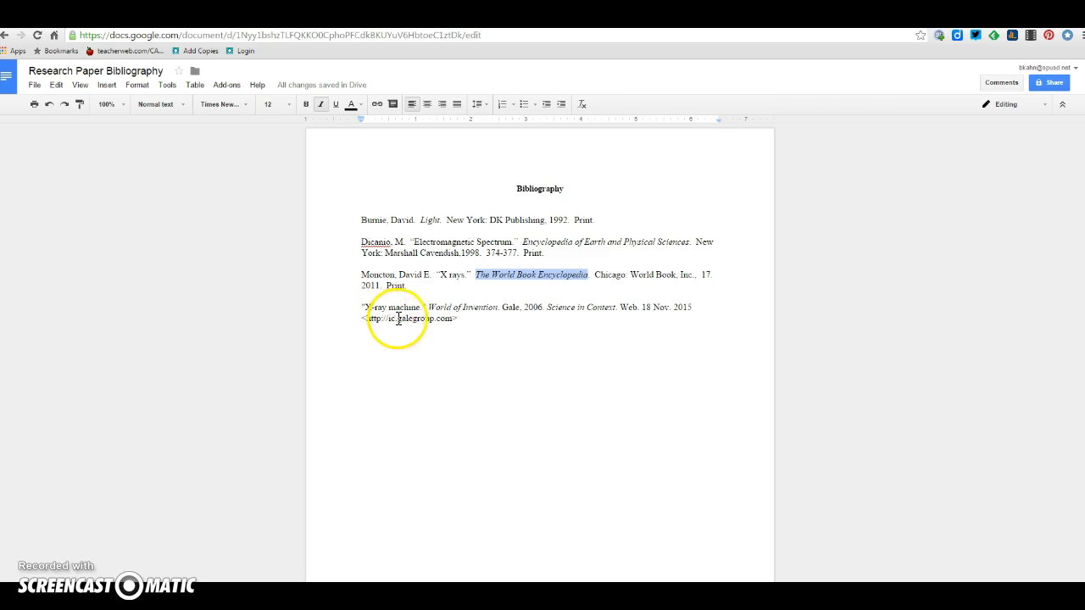
pyautogui.click(455, 319)
pyautogui.write('>')
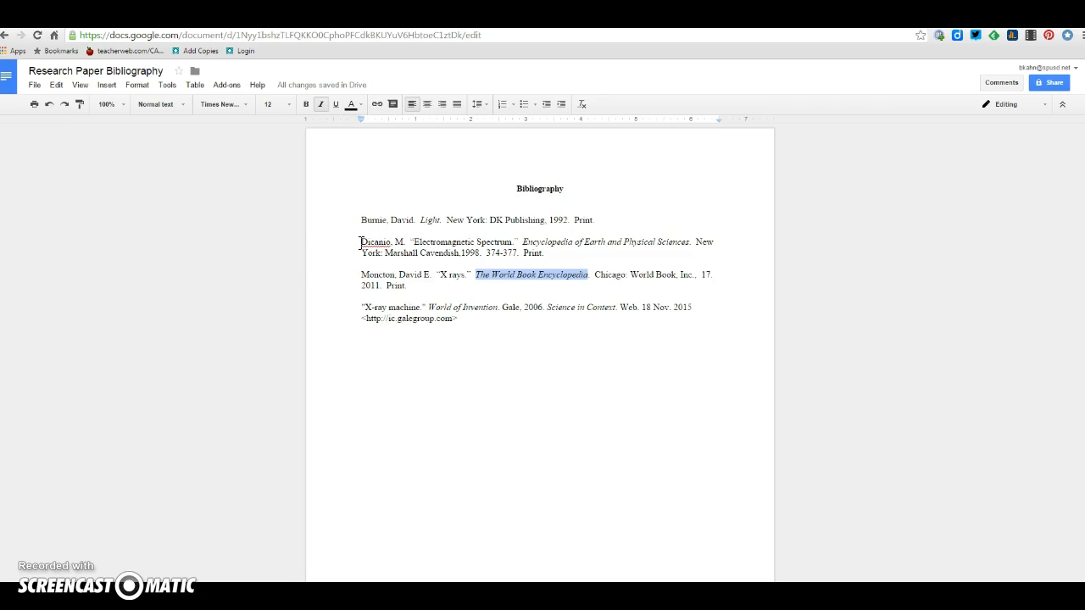
# Break the "Electromagnetic Spectrum" citation after "New", remove the leading space, and indent its second line about 0.5 inch.
pyautogui.click(713, 242)
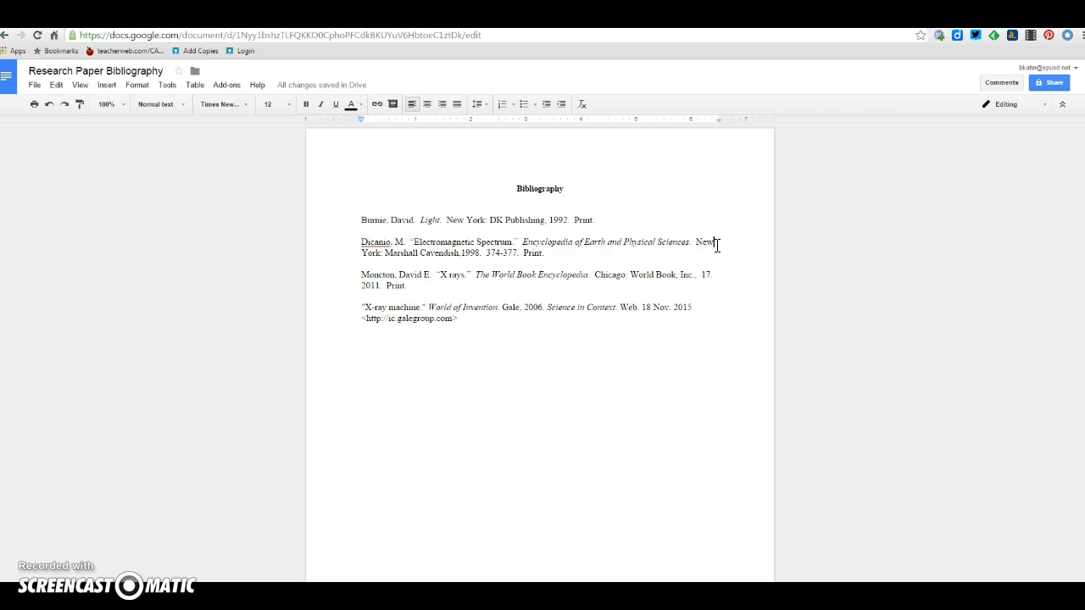
pyautogui.click(722, 245)
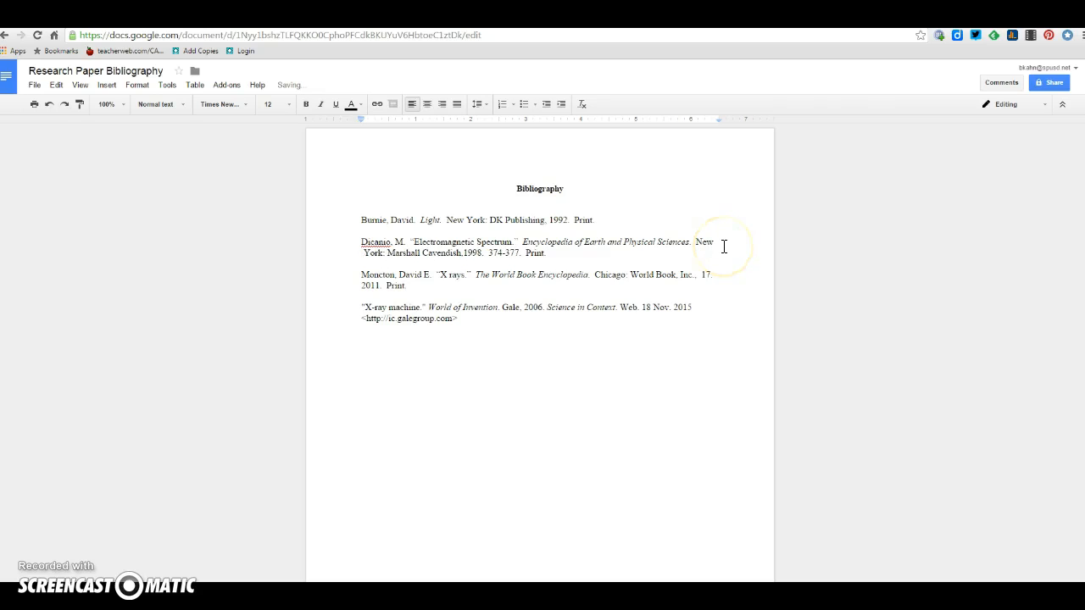
pyautogui.press('BackSpace')
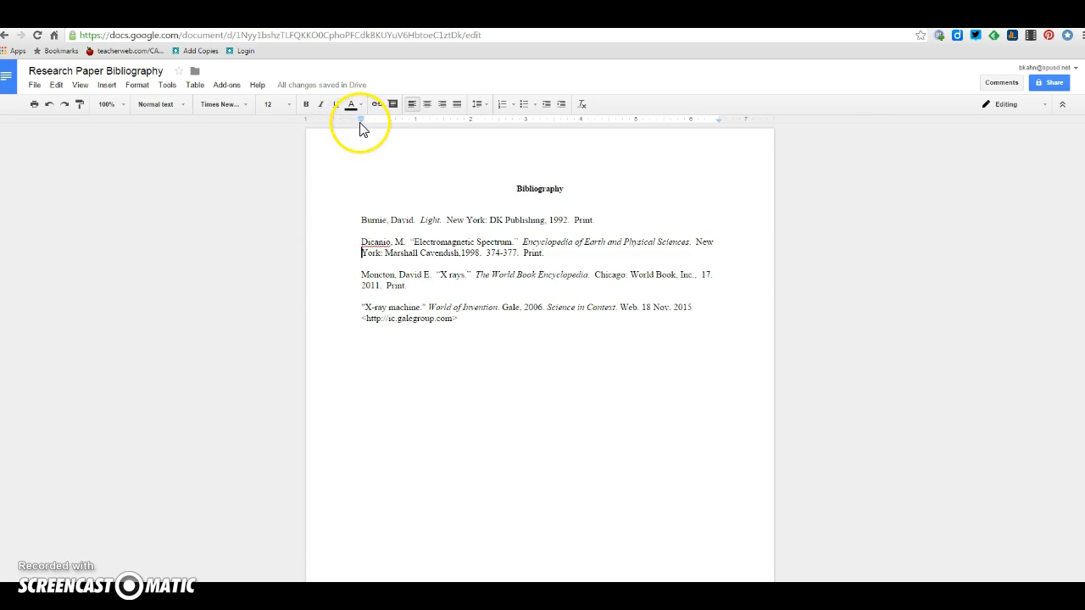
pyautogui.moveTo(361, 121); pyautogui.dragTo(388, 122)
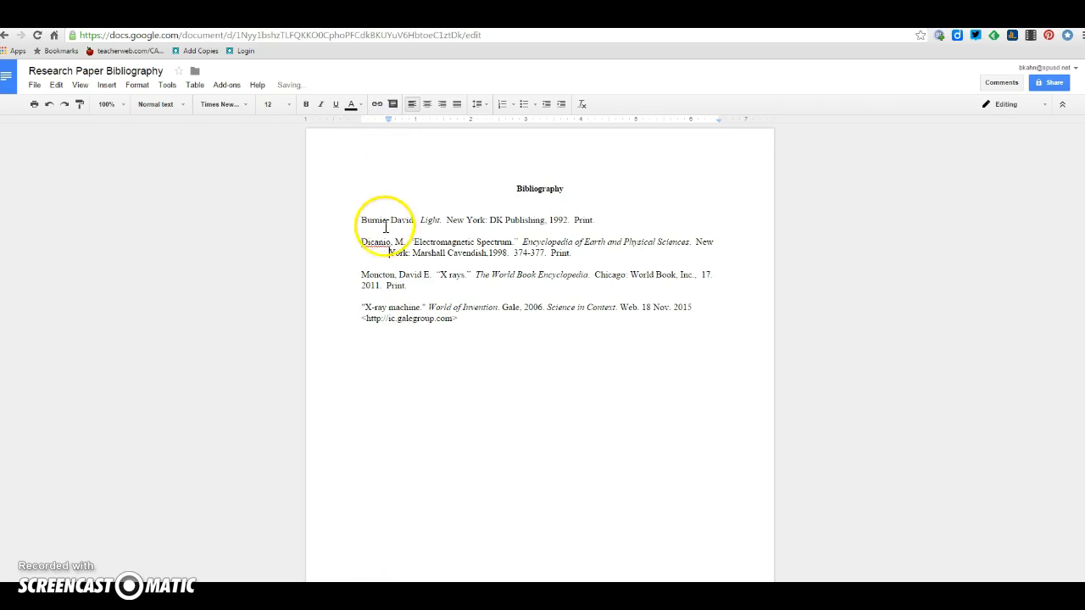
# Break the "X rays" citation after "17.", remove the leading space, and indent its second line about 0.5 inch.
pyautogui.click(713, 276)
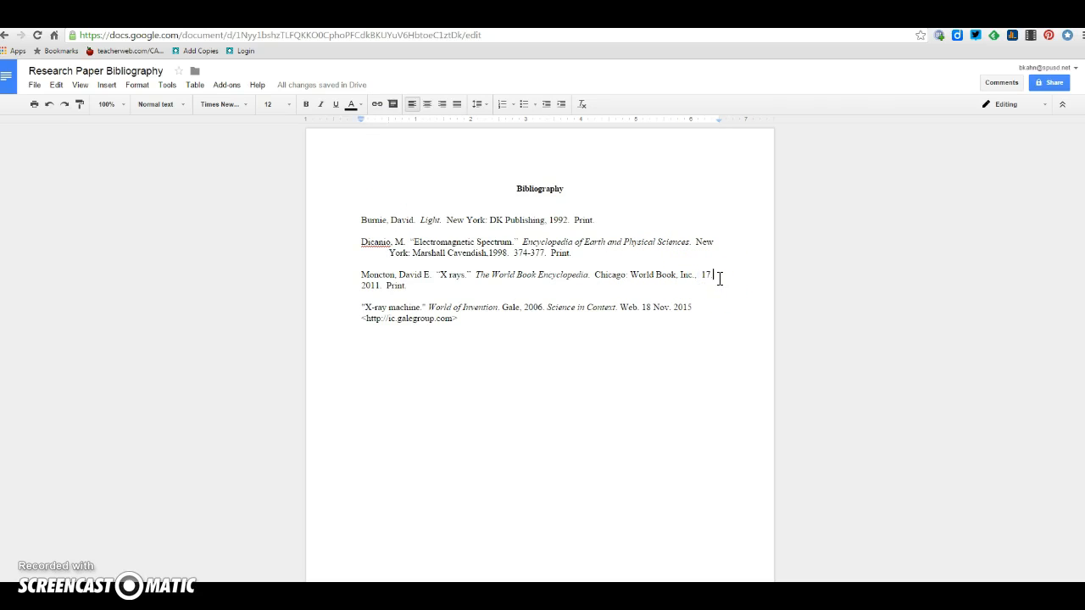
pyautogui.press('BackSpace')
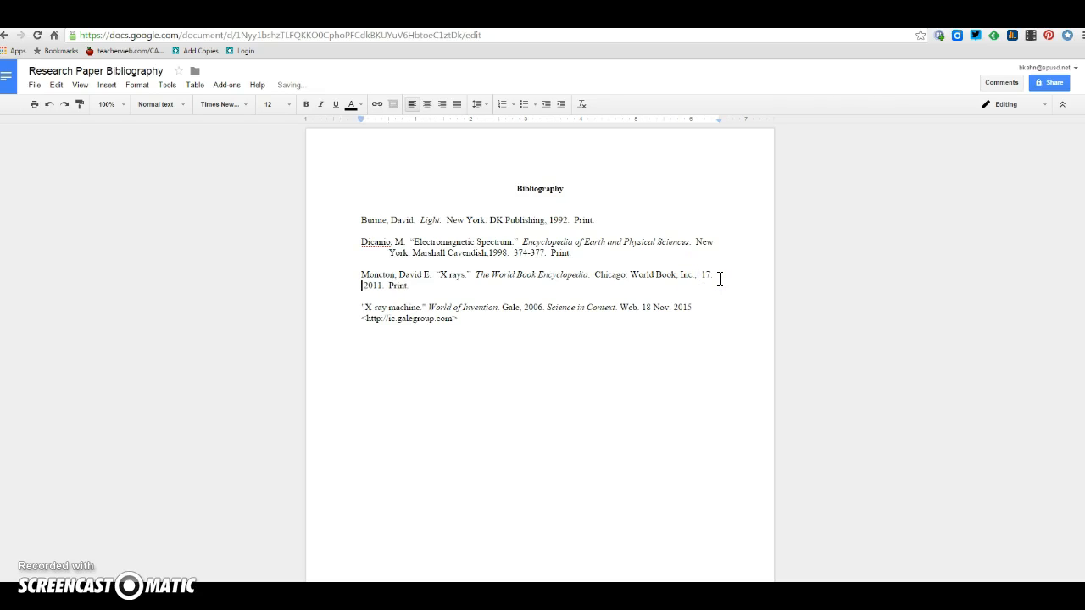
pyautogui.press('BackSpace')
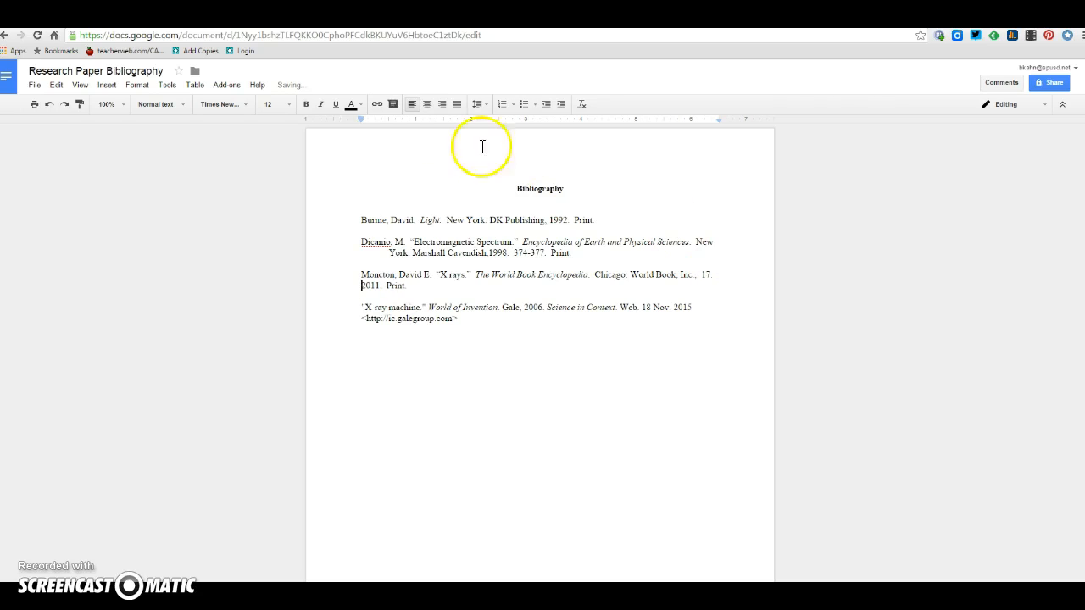
pyautogui.moveTo(361, 121); pyautogui.dragTo(387, 121)
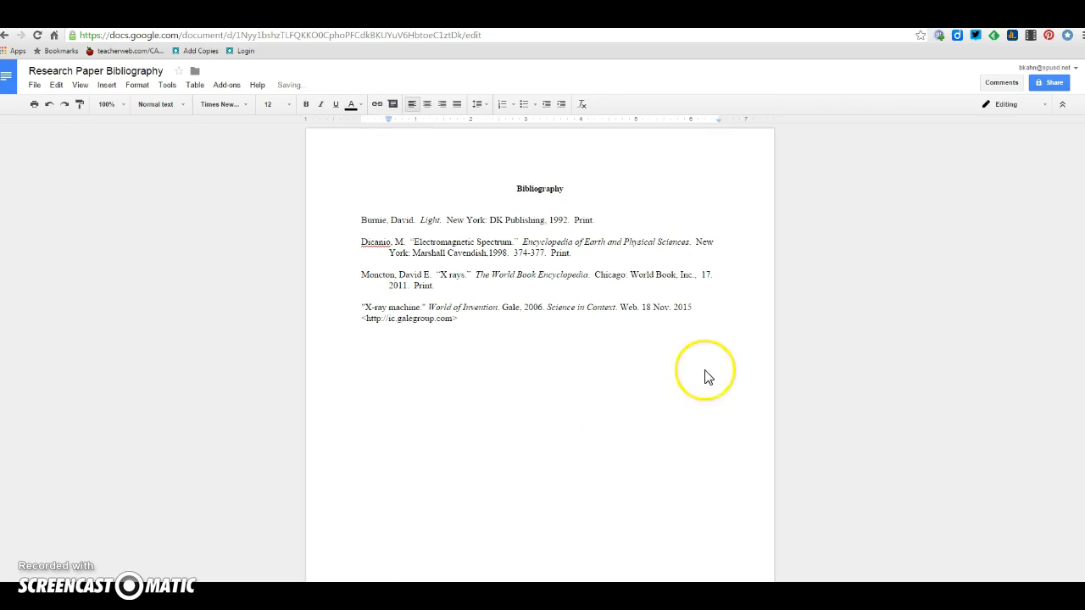
# Break the "X-ray machine" citation after "2015", remove the leading space, and indent the URL line about 0.5 inch.
pyautogui.click(693, 306)
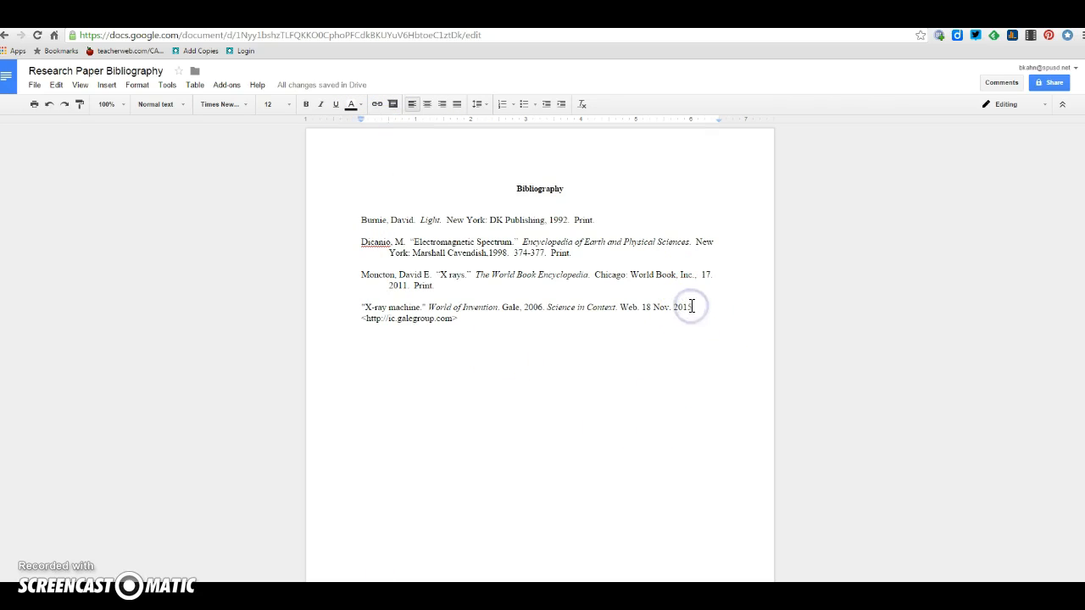
pyautogui.press('BackSpace')
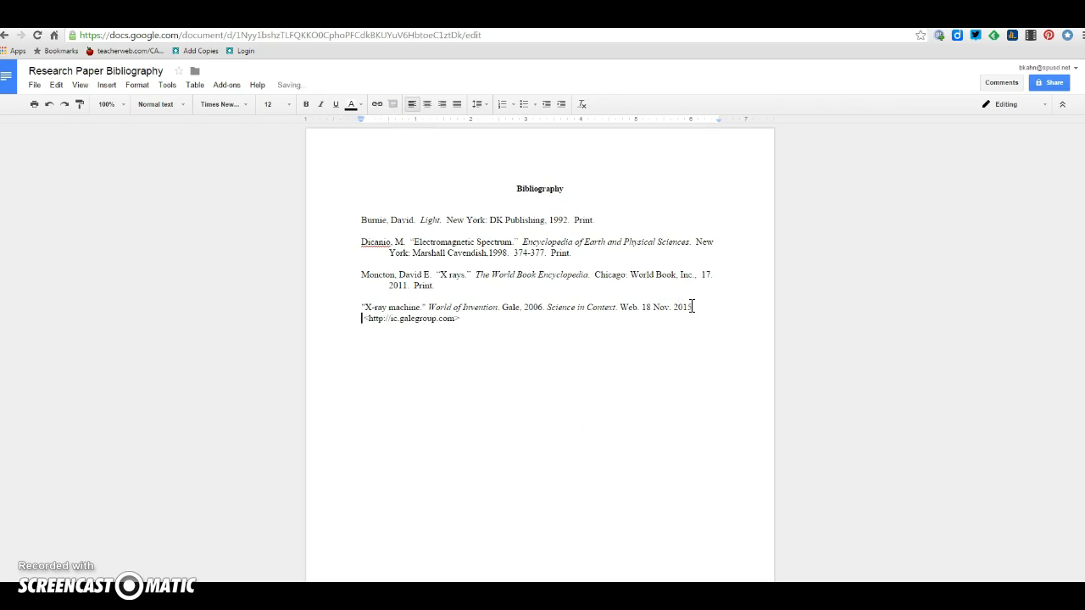
pyautogui.press('Delete')
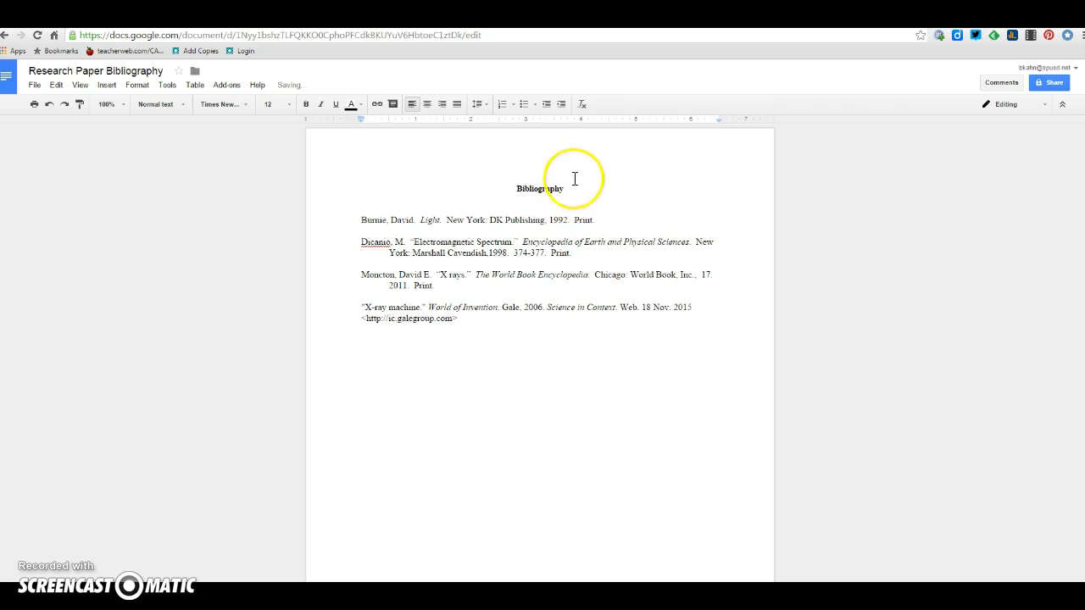
pyautogui.moveTo(360, 120); pyautogui.dragTo(388, 126)
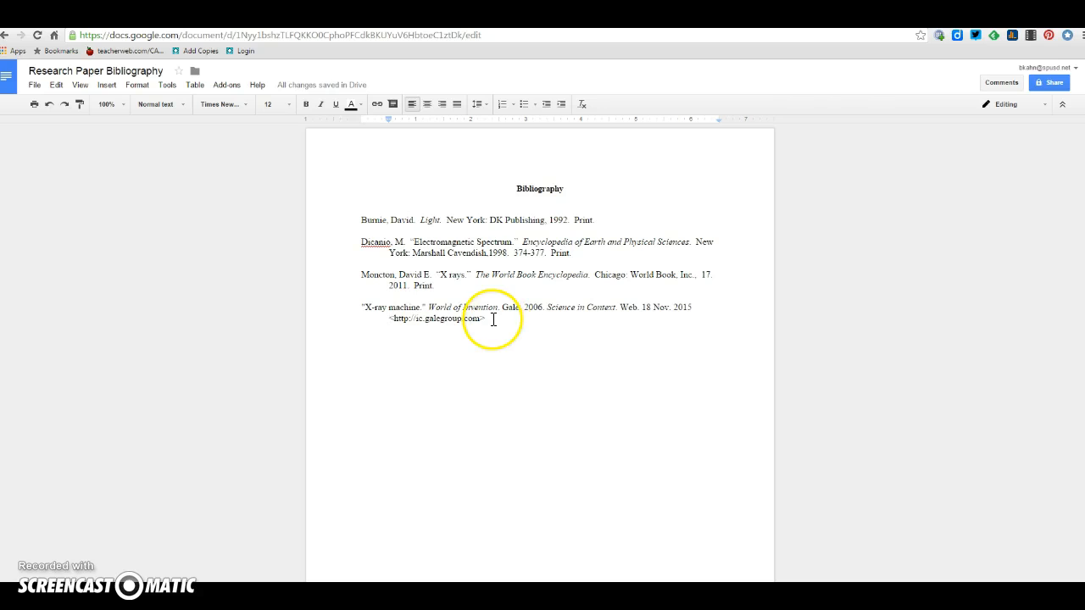
# Set the line spacing of all four citations below the Bibliography title to double.
pyautogui.moveTo(490, 318); pyautogui.dragTo(359, 219)
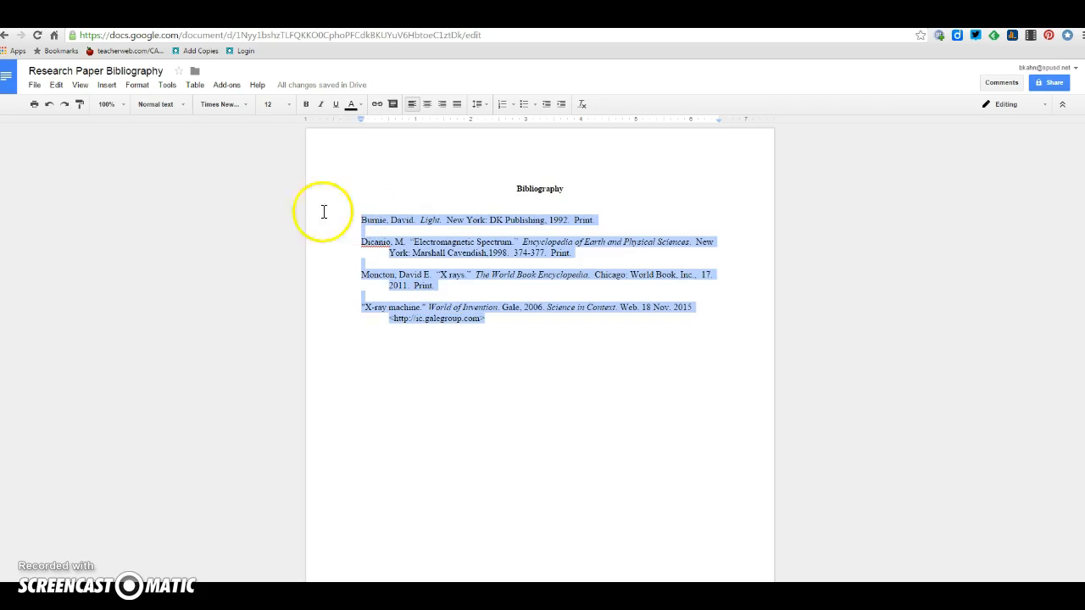
pyautogui.click(134, 84)
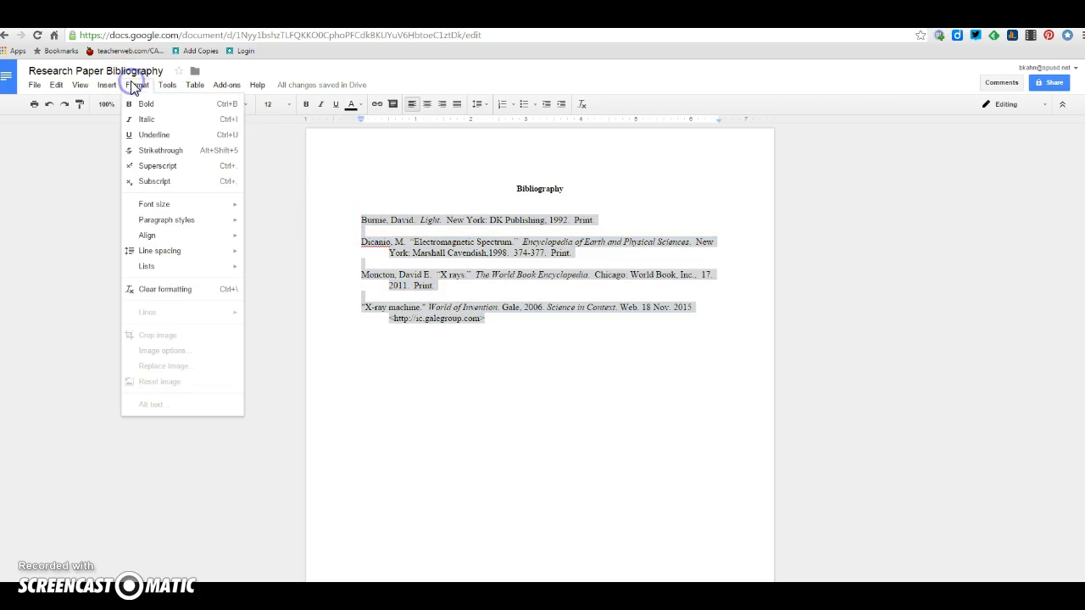
pyautogui.moveTo(208, 259)
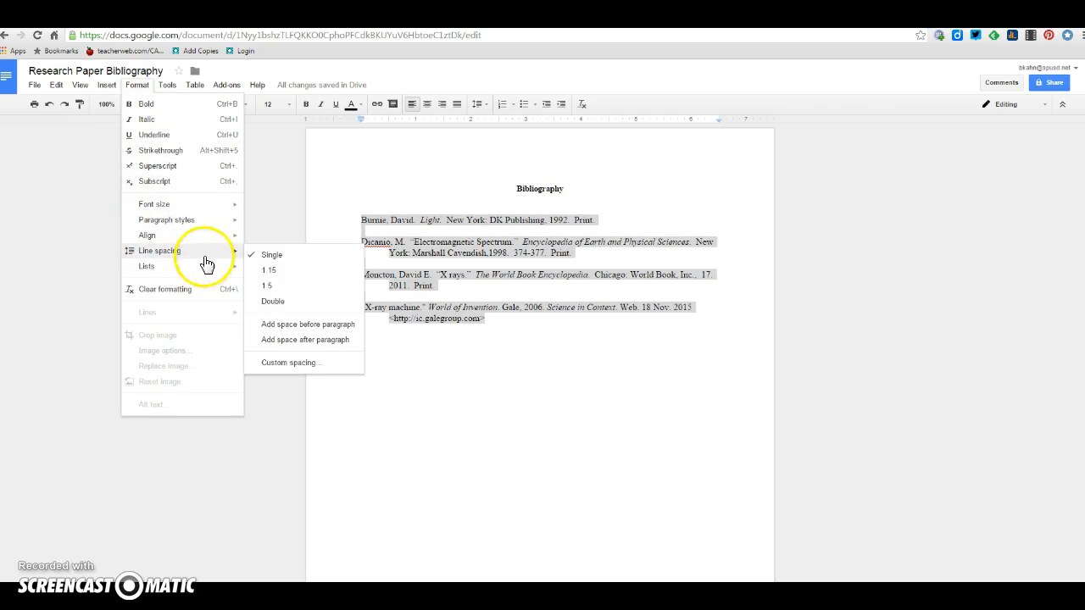
pyautogui.click(272, 303)
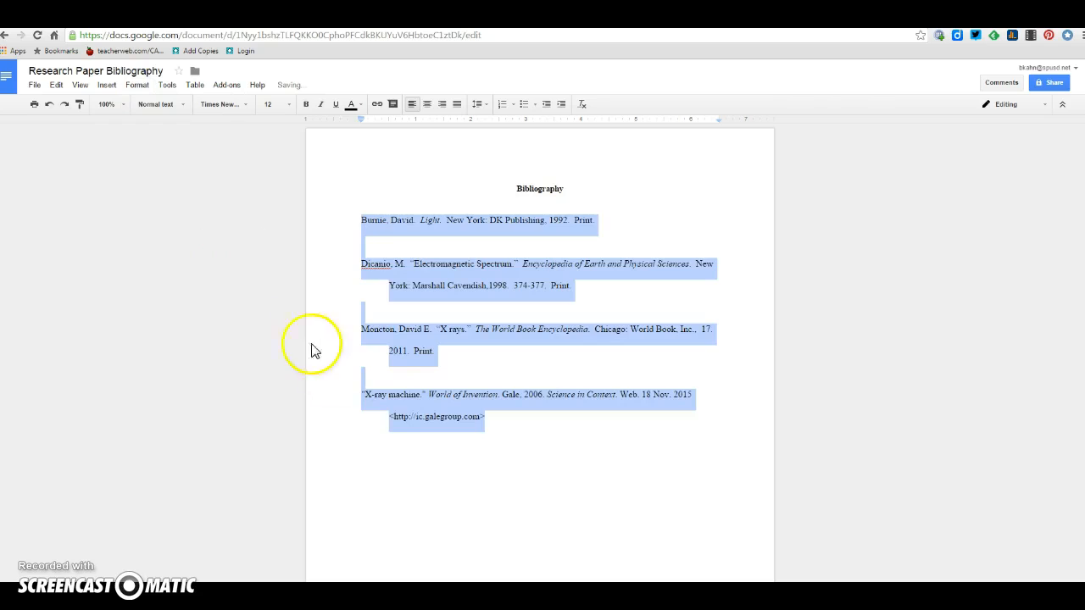
pyautogui.click(406, 513)
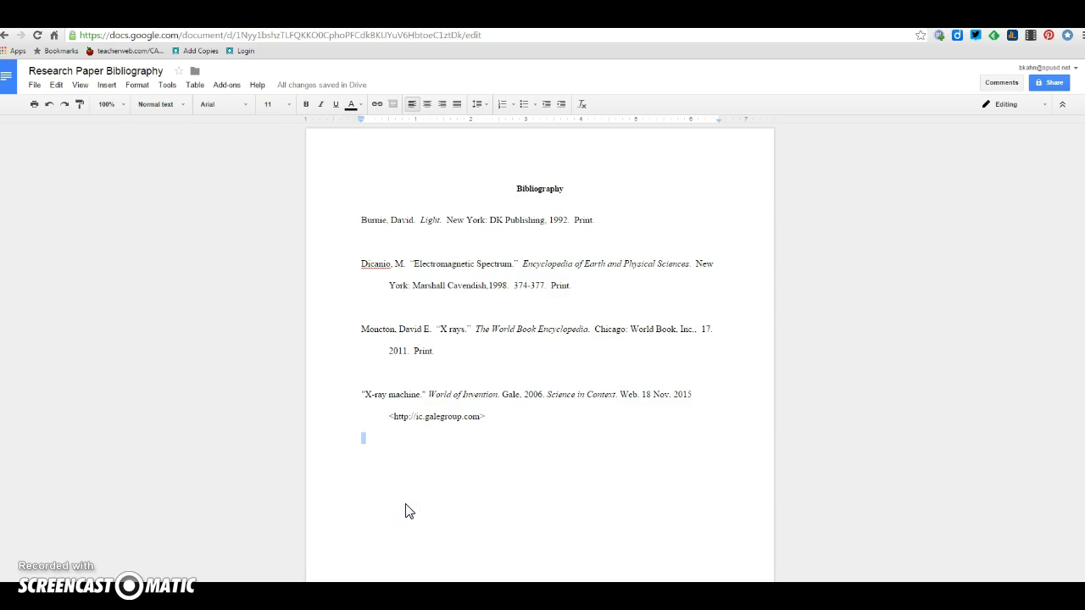